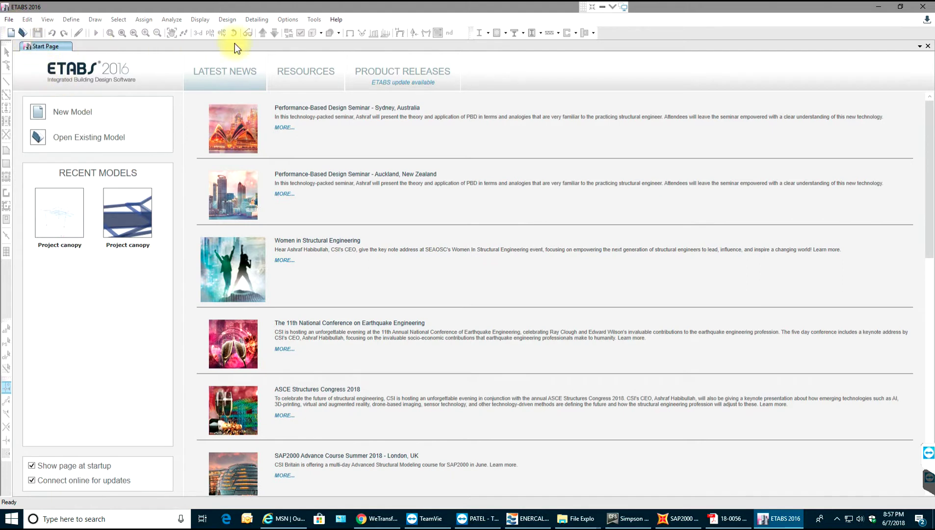
Step: Start a new model using built-in settings with U.S. Customary units, AISC14 sections, AISC 360-10 and ACI 318-14 codes
left_click(72, 113)
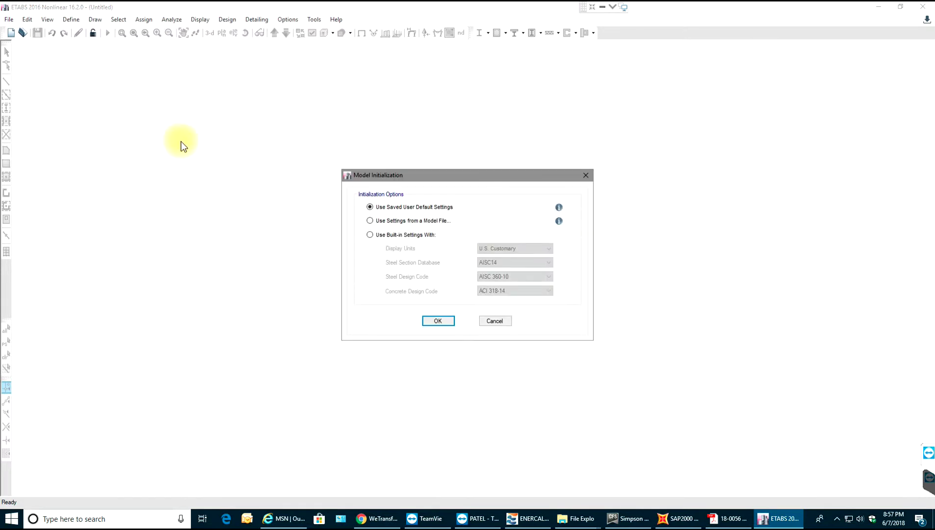
left_click(410, 236)
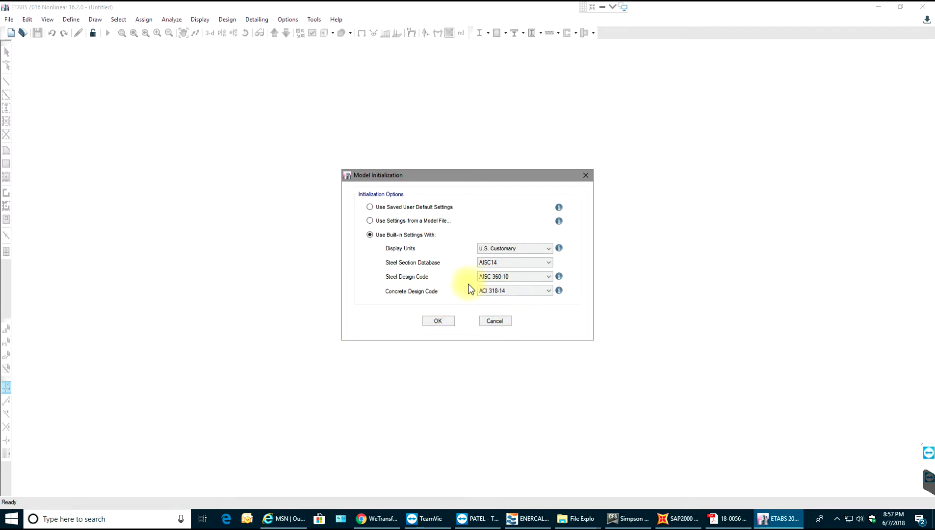
left_click(437, 324)
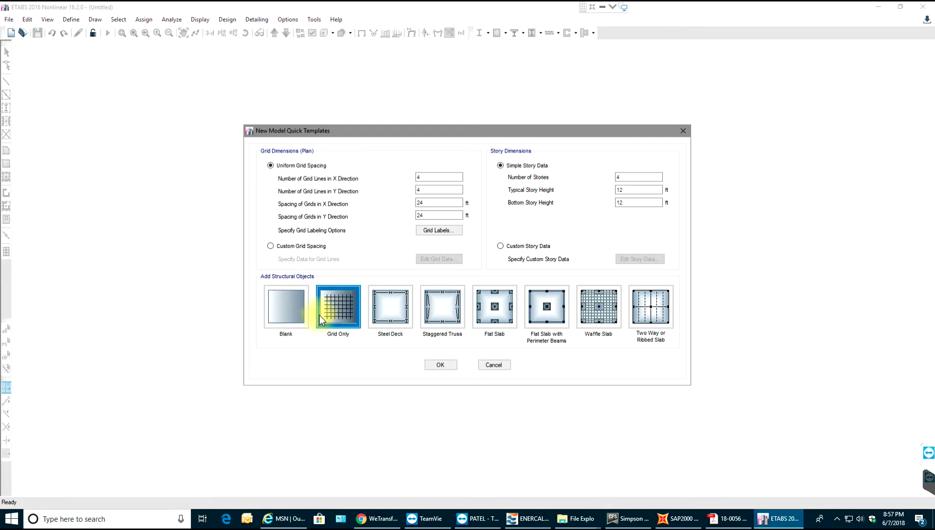
Step: Set the uniform grid to 2 lines in X and 1 in Y, spaced 12 ft in X and 1 ft in Y
left_click(436, 176)
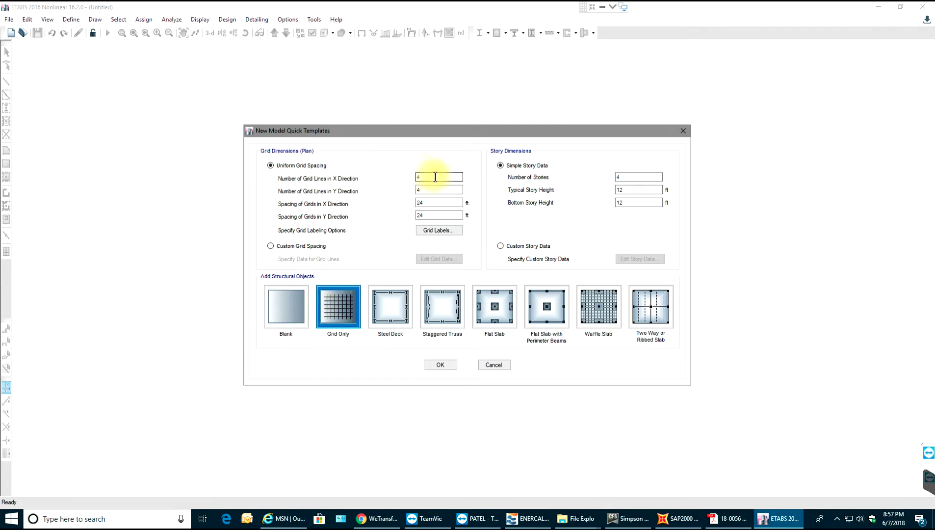
left_click_drag(432, 179, 399, 182)
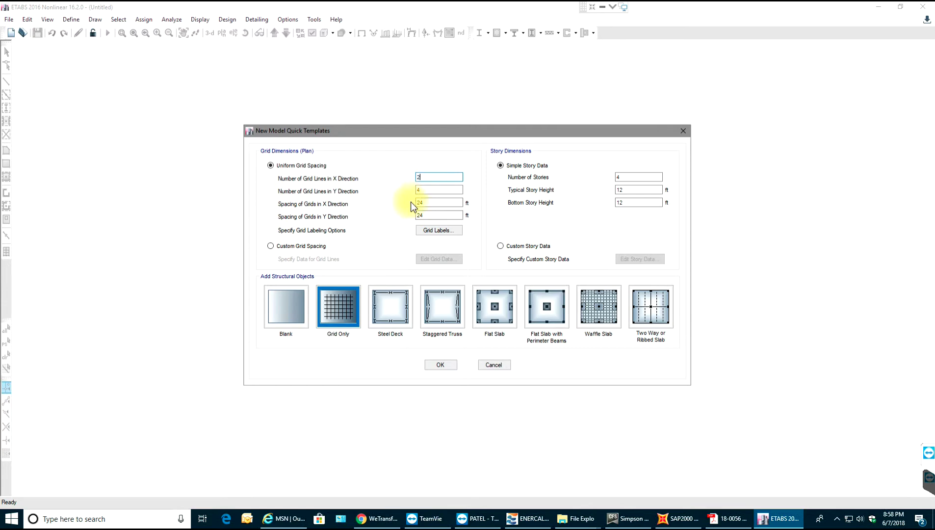
double_click(427, 189)
type("1")
left_click(439, 203)
double_click(417, 205)
type("12")
key("Tab")
type("1")
Step: Set 1 story with typical and bottom story heights of 1 ft, and create the grid-only model
double_click(625, 177)
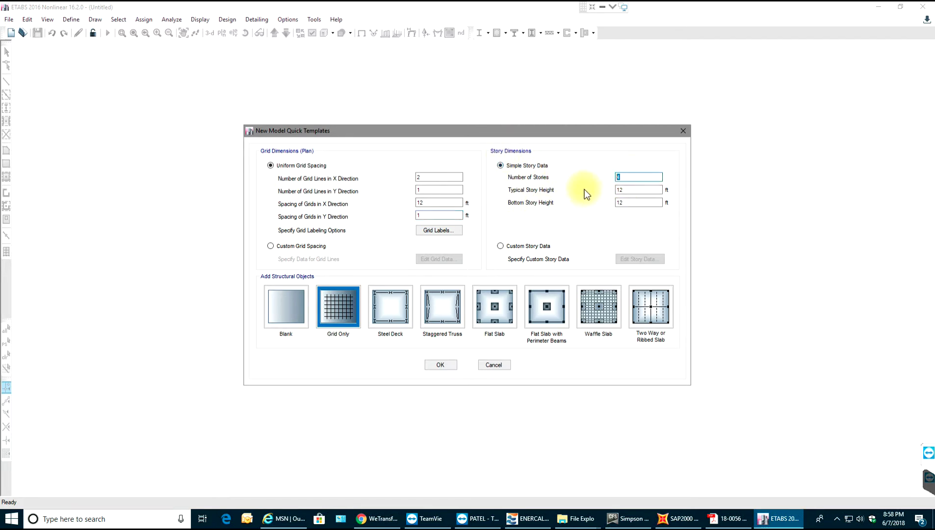
type("1")
double_click(622, 190)
type("1")
double_click(621, 202)
type("1")
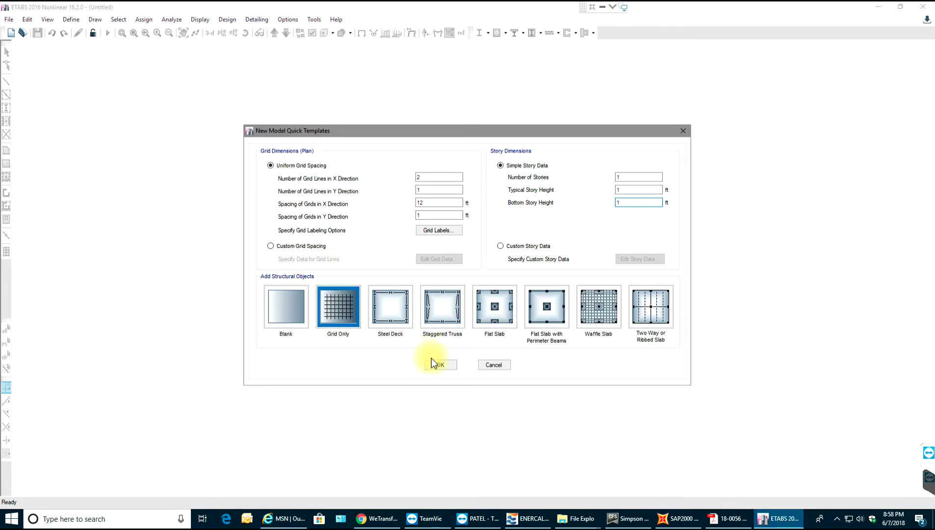
left_click(442, 369)
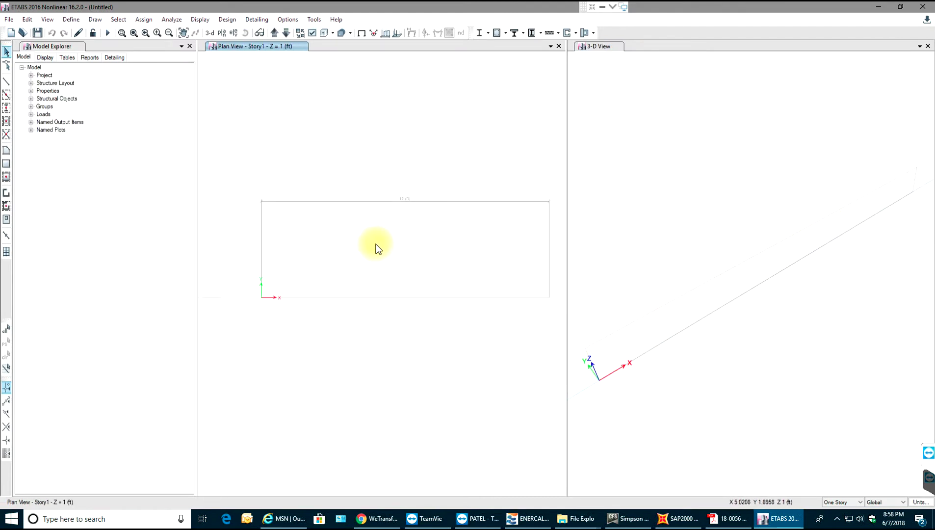
Step: Review the plan view's display options, covering the general, object assignment and other assignment settings
mouse_move(434, 255)
middle_mouse_down()
mouse_move(411, 248)
mouse_move(494, 193)
middle_mouse_up()
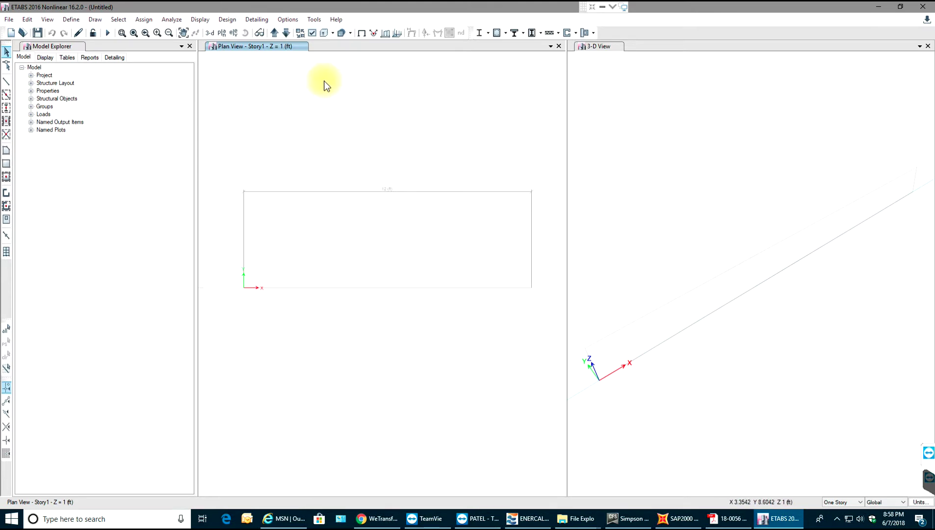
left_click(311, 33)
left_click_drag(498, 88, 757, 88)
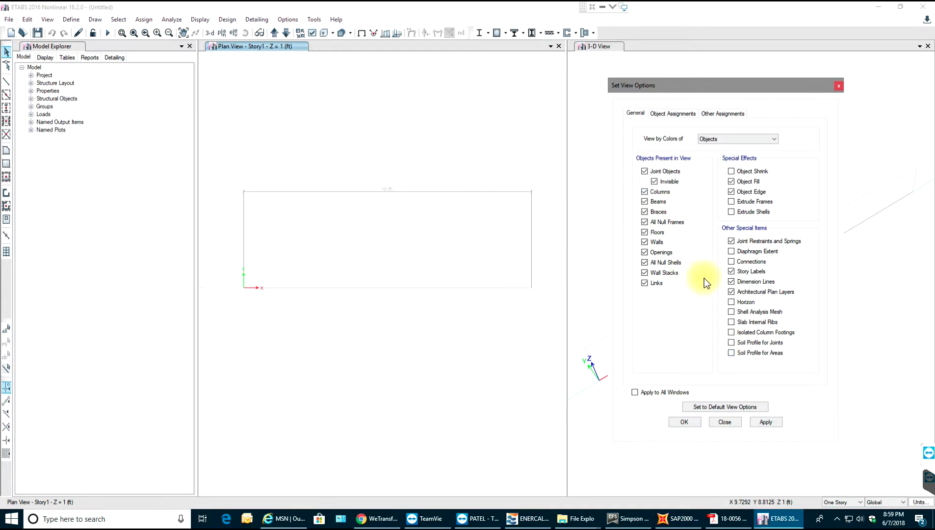
left_click(683, 111)
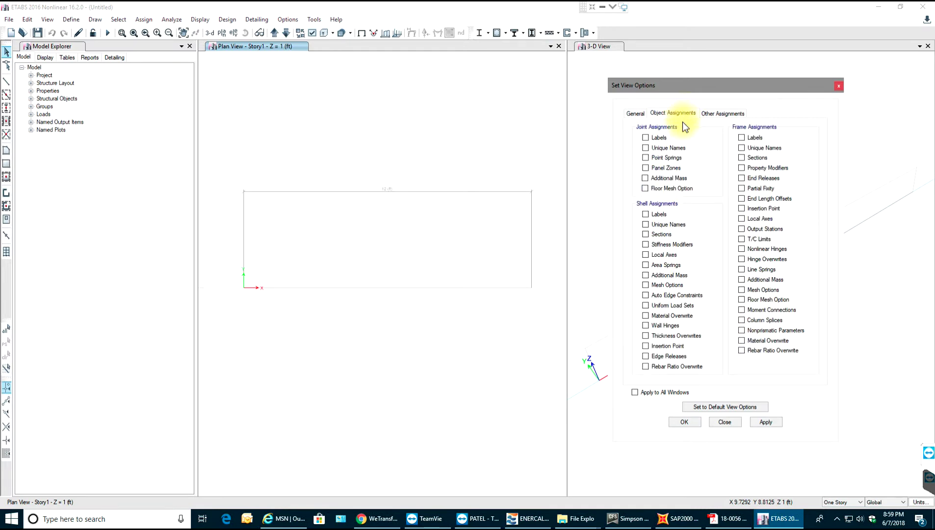
left_click(638, 113)
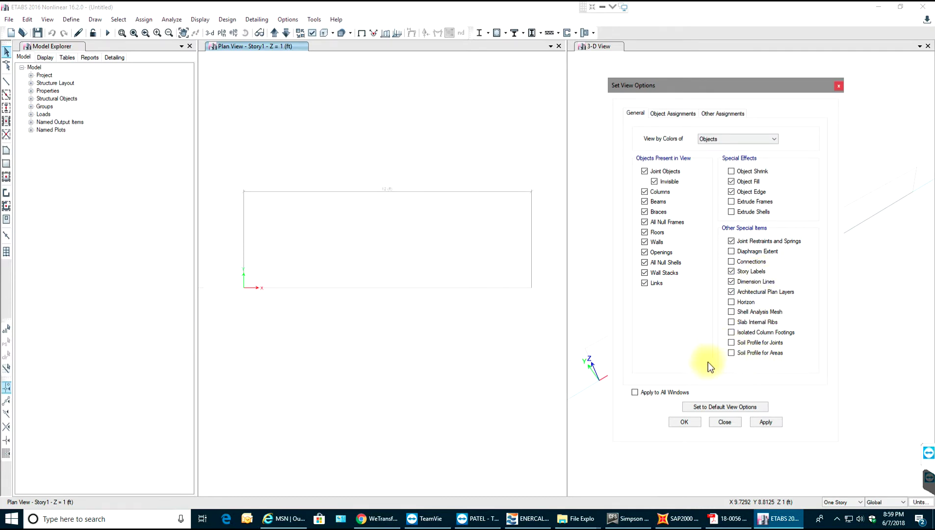
left_click(724, 113)
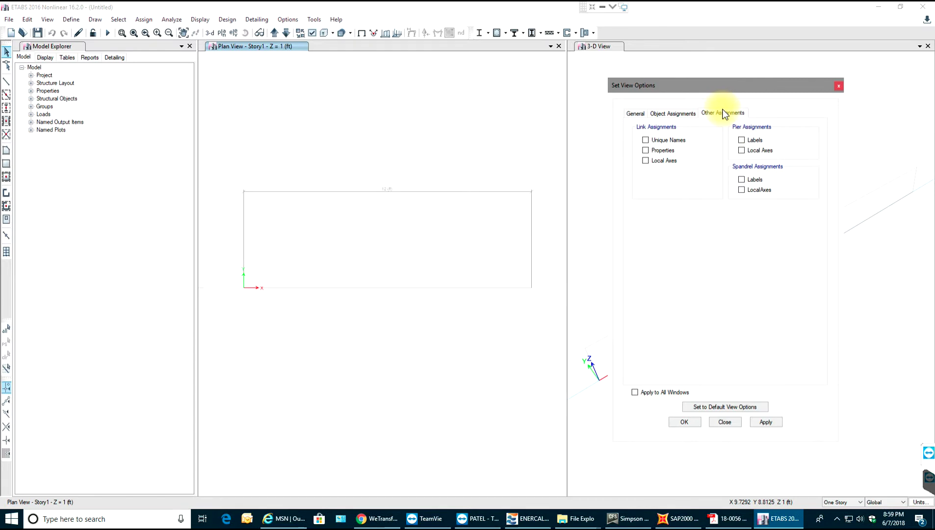
left_click(679, 115)
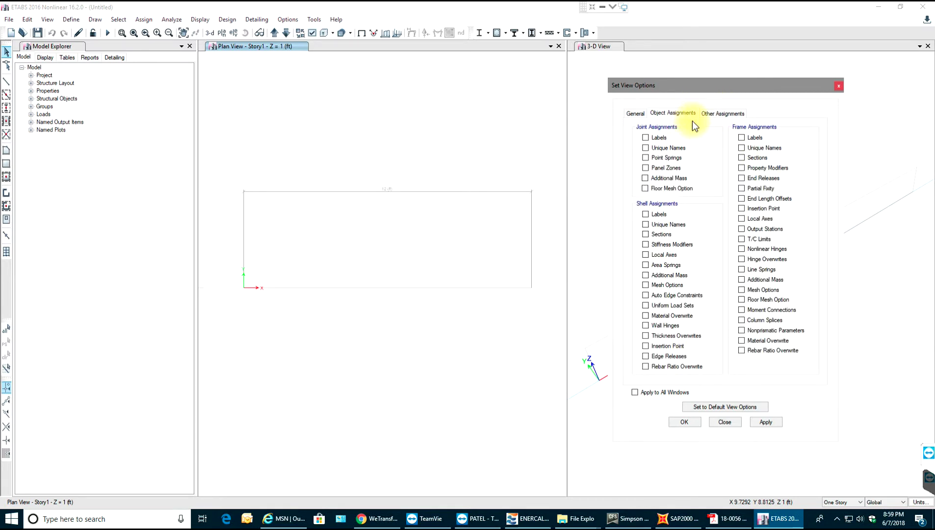
left_click(684, 422)
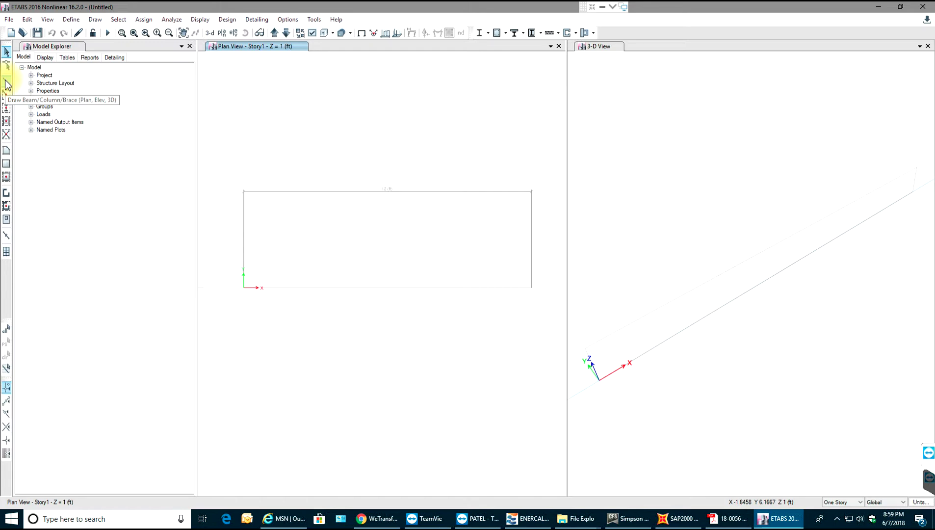
Step: Draw a straight A-LatBm frame beam along the X axis in plan, from the origin to the grid line at X = 12 ft
left_click(95, 20)
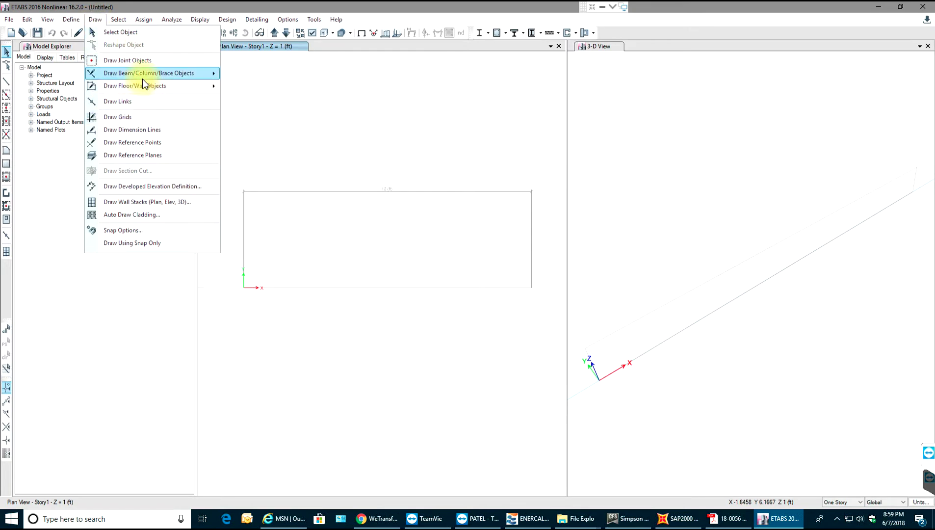
mouse_move(152, 74)
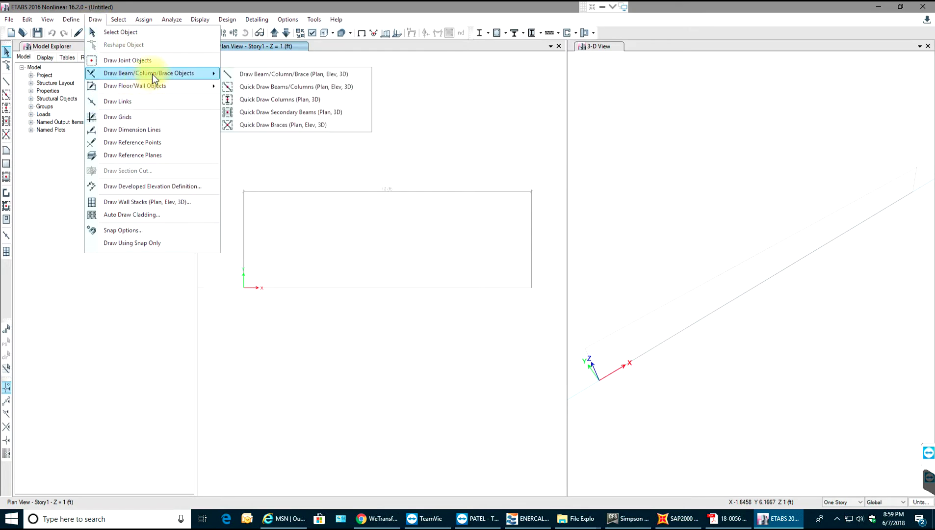
left_click(300, 74)
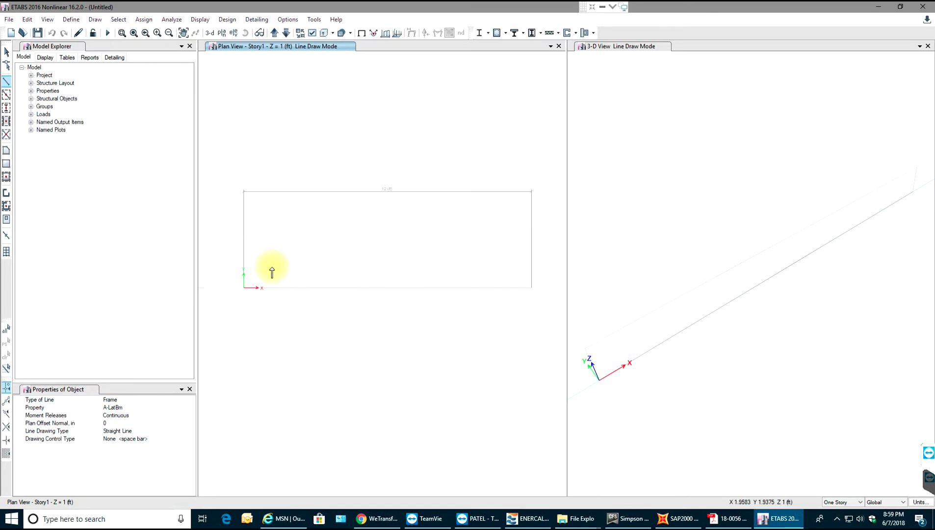
left_click(244, 288)
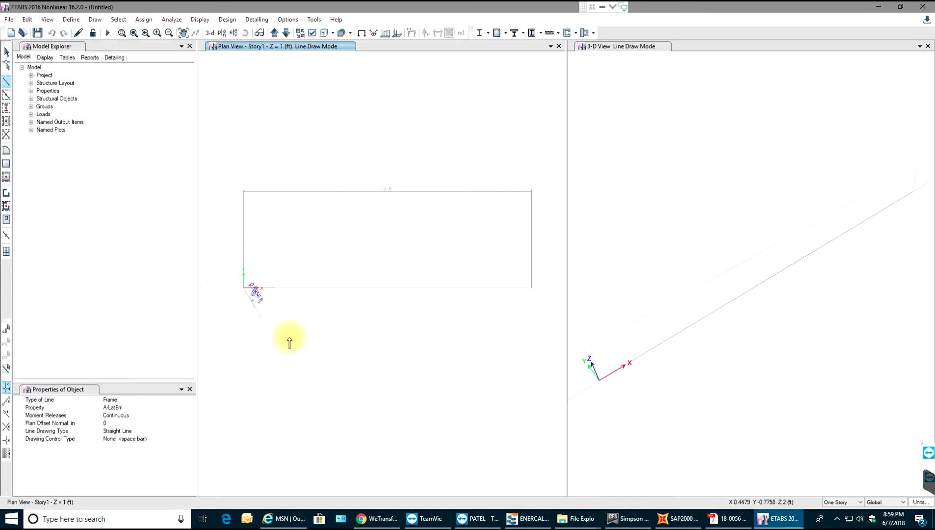
left_click(531, 289)
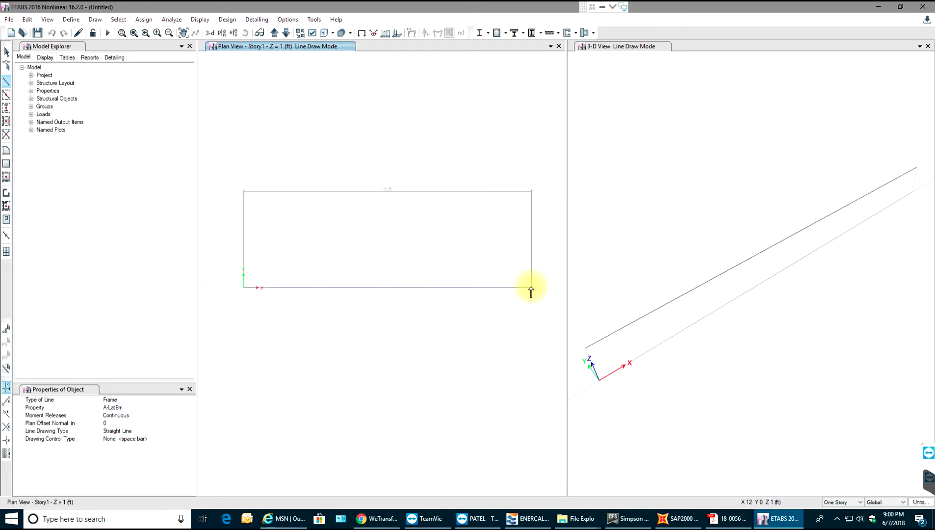
right_click(460, 361)
right_click(460, 362)
left_click(380, 288)
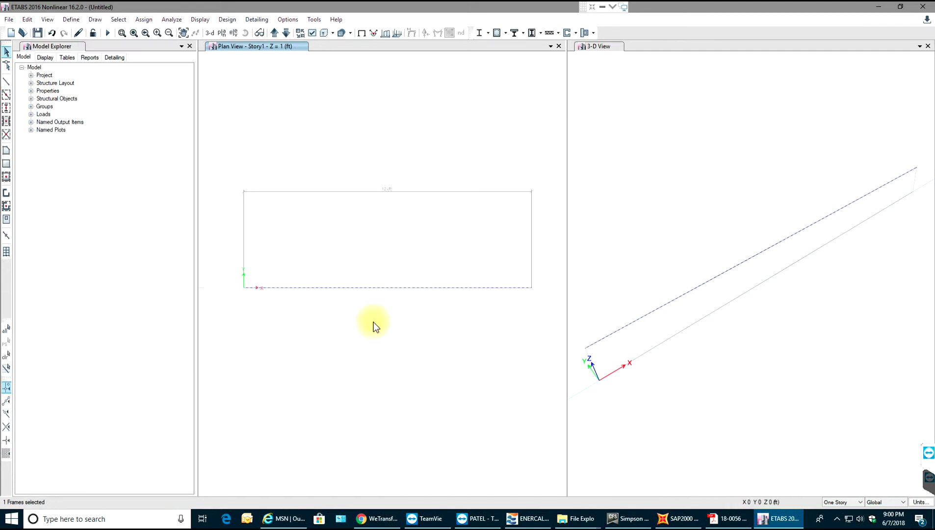
left_click(362, 264)
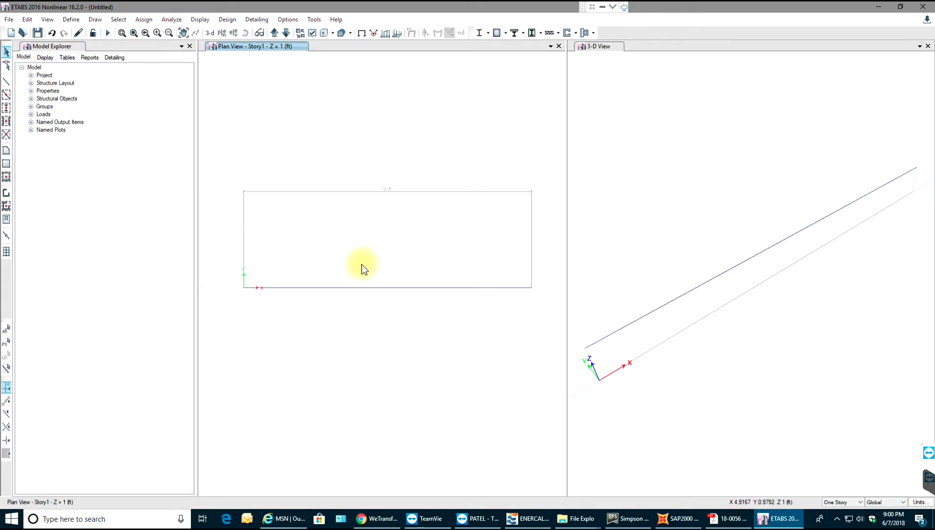
Step: Begin a new material property with the region United States and the material type Concrete
left_click(71, 19)
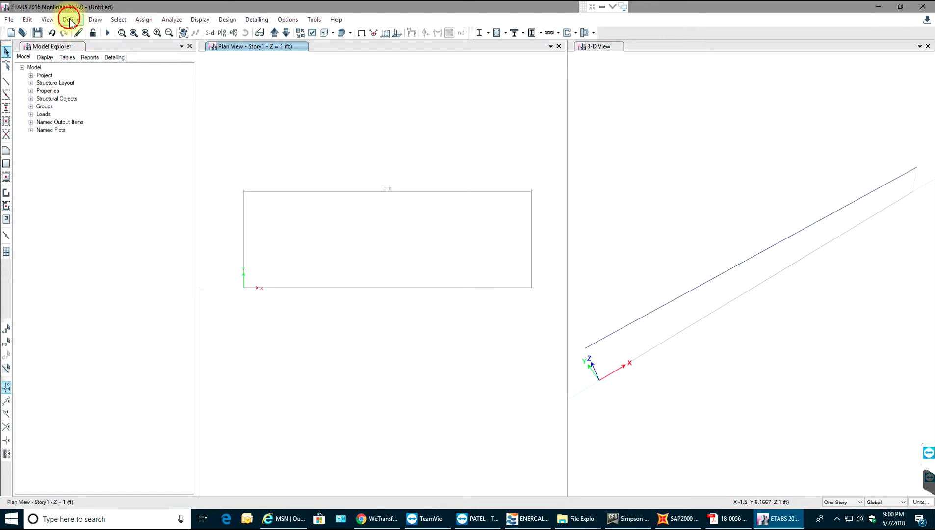
left_click(115, 32)
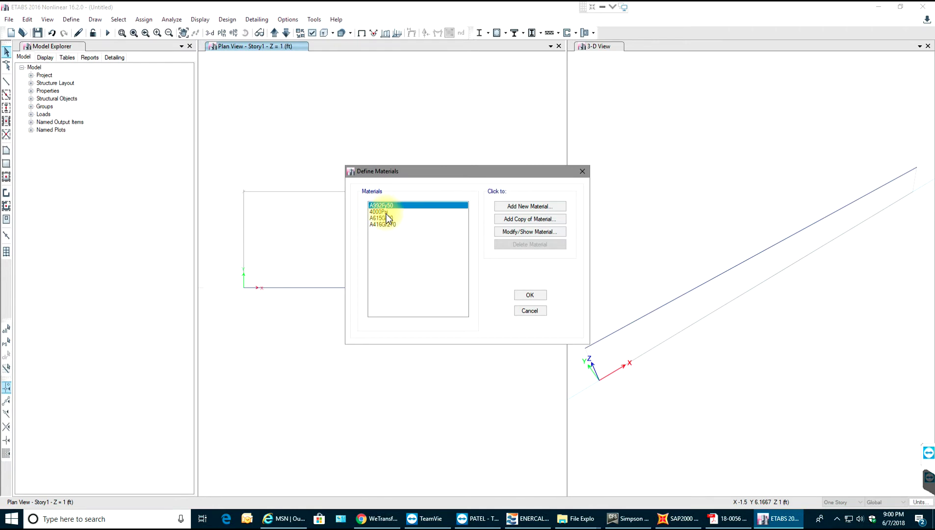
left_click(528, 207)
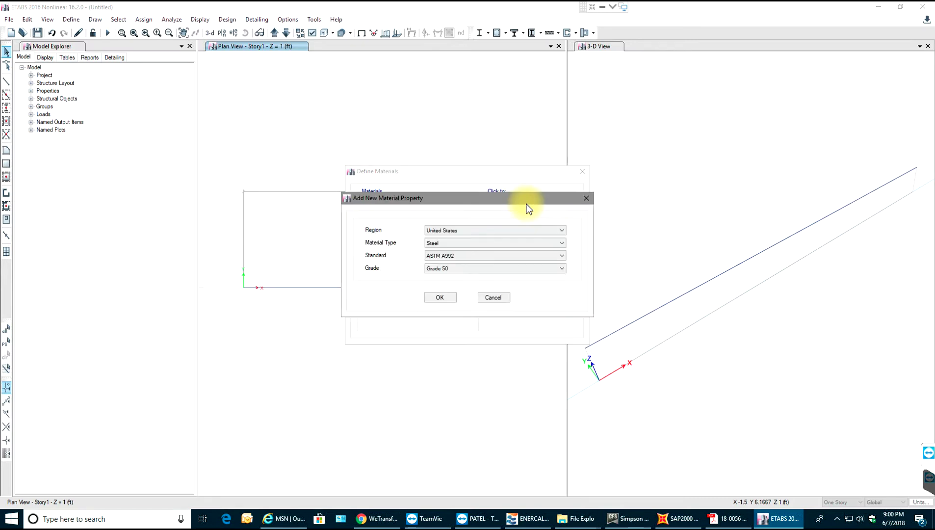
left_click(454, 244)
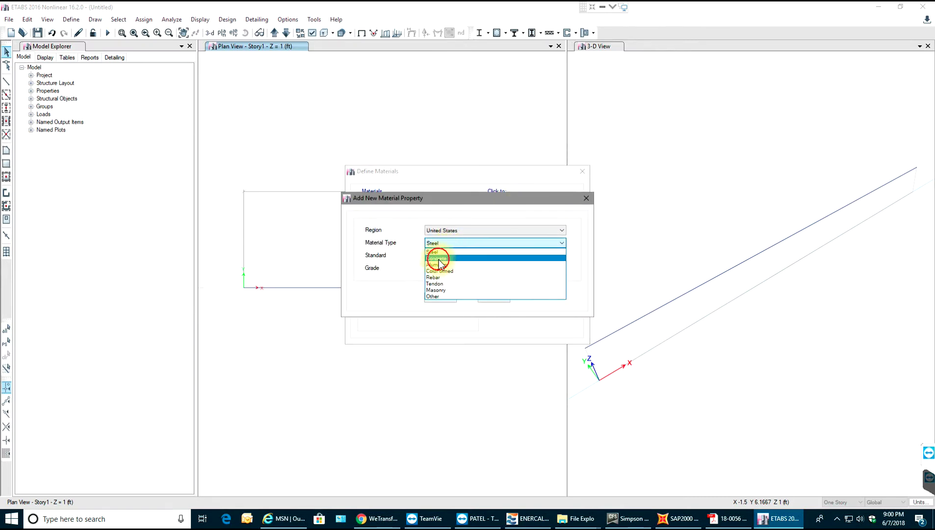
left_click(438, 258)
left_click(469, 230)
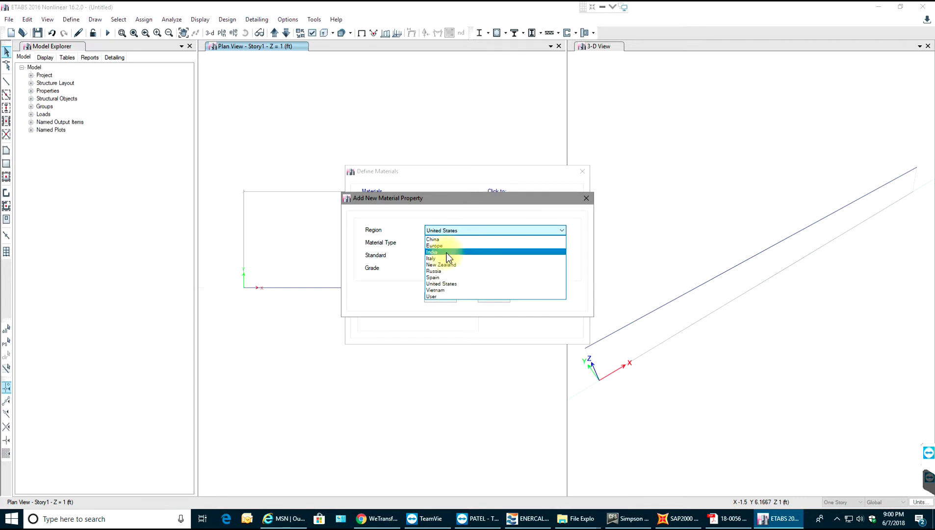
left_click(471, 215)
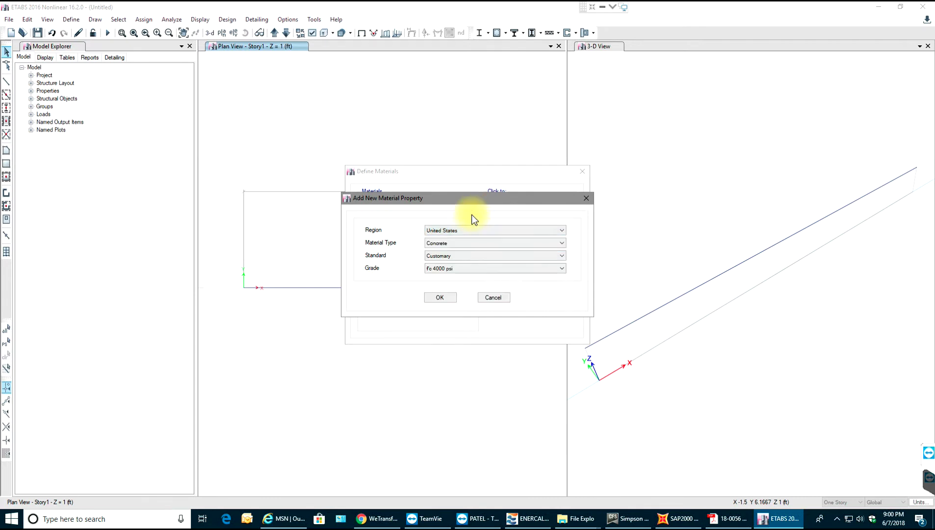
Step: Choose the grade f'c 5000 psi and add the material 5000Psi with its default property data
left_click(448, 268)
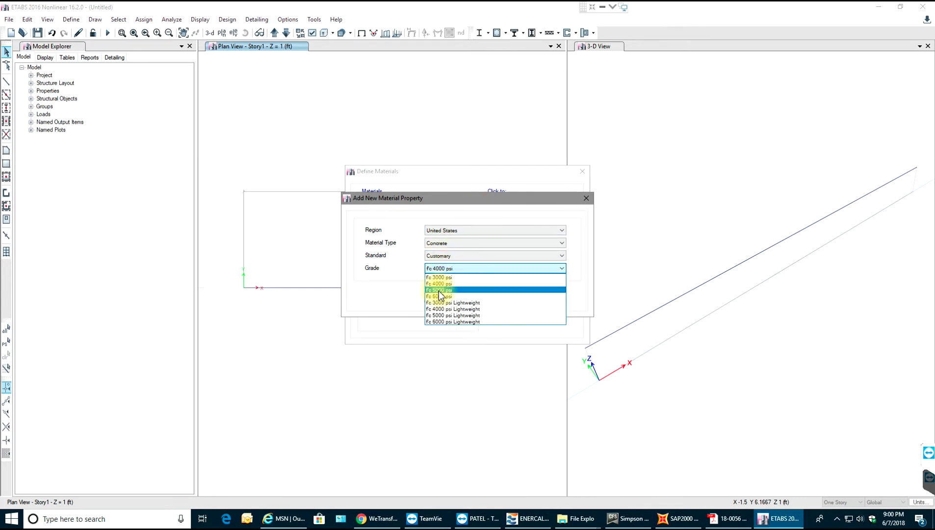
left_click(439, 291)
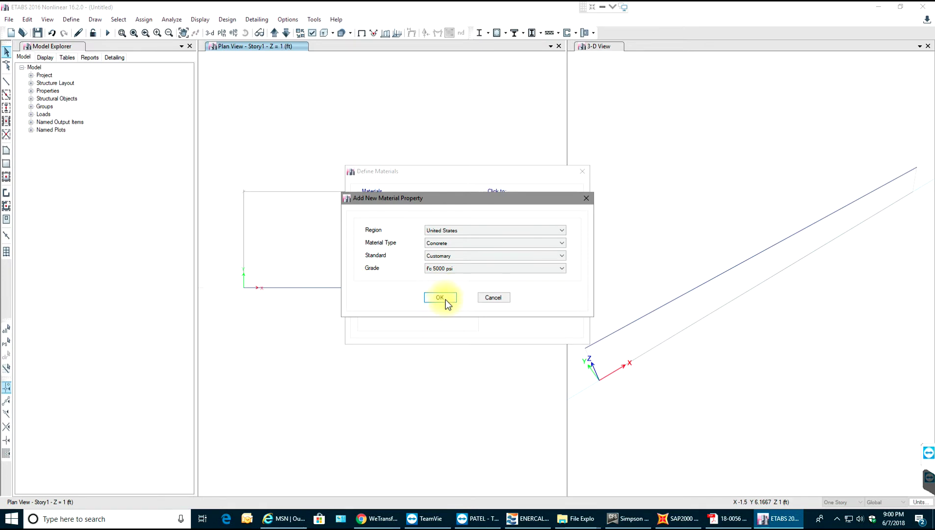
left_click(445, 297)
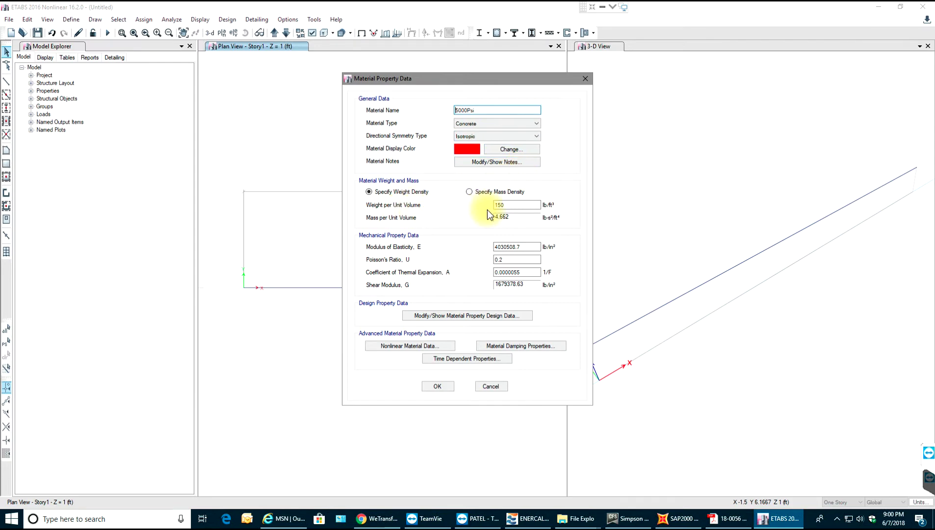
double_click(513, 204)
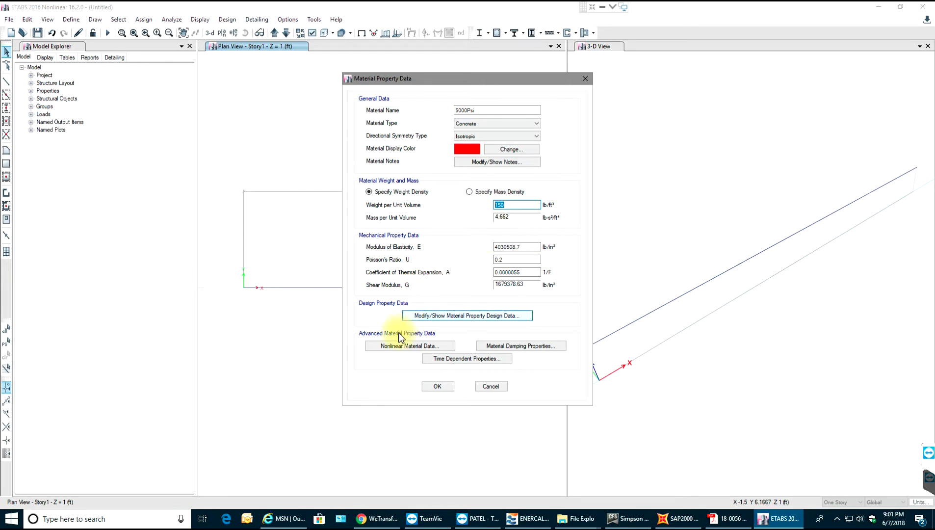
left_click(446, 388)
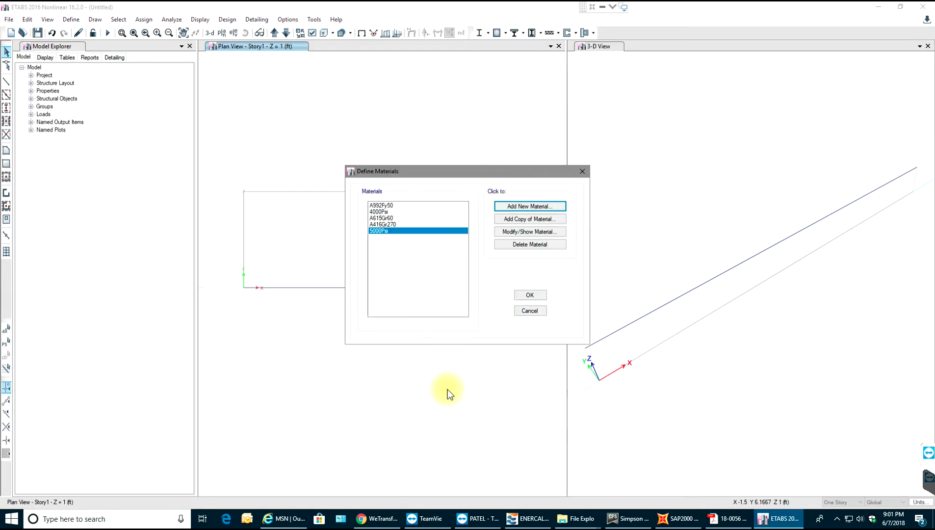
left_click(530, 295)
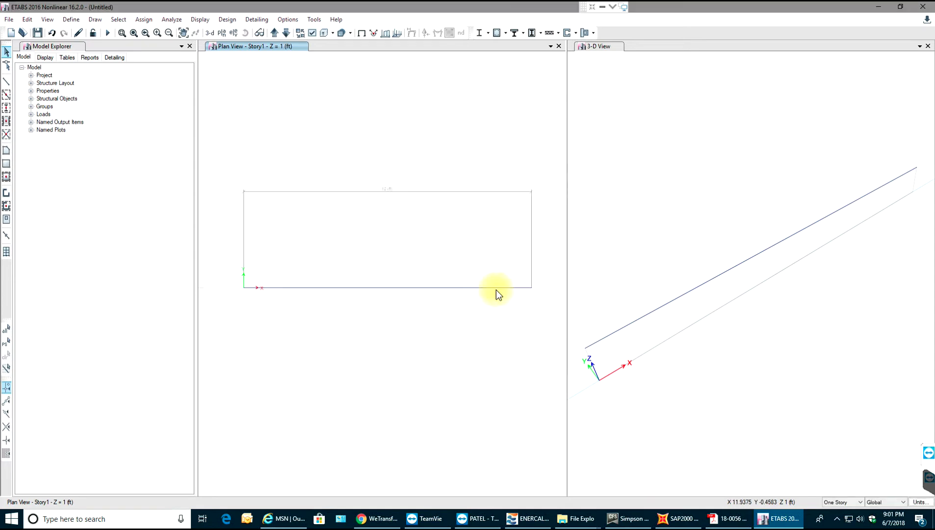
Step: Begin a new frame section property with the Concrete Rectangular shape
left_click(69, 19)
mouse_move(88, 47)
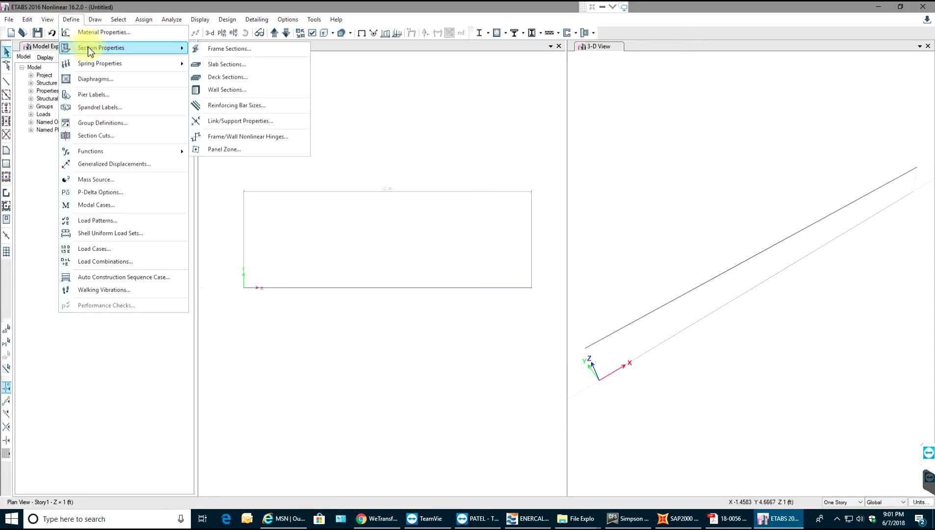
left_click(262, 49)
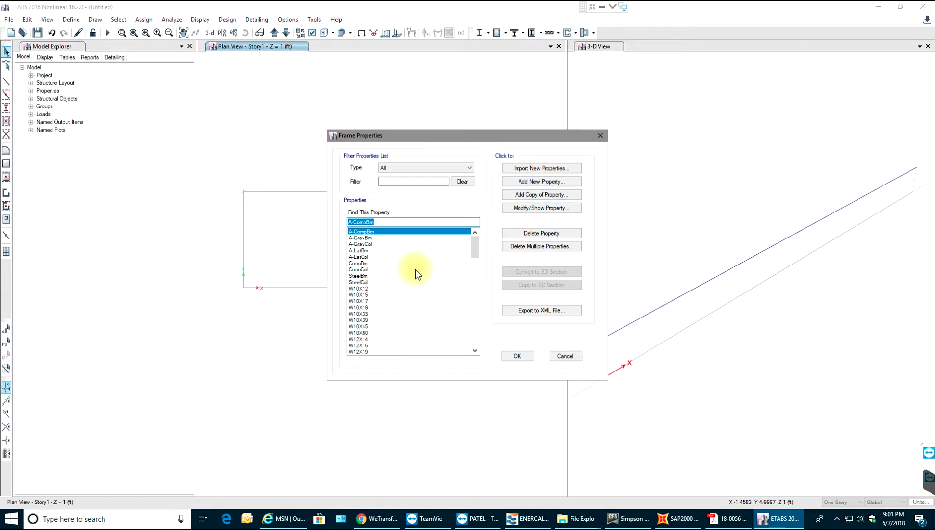
left_click(365, 263)
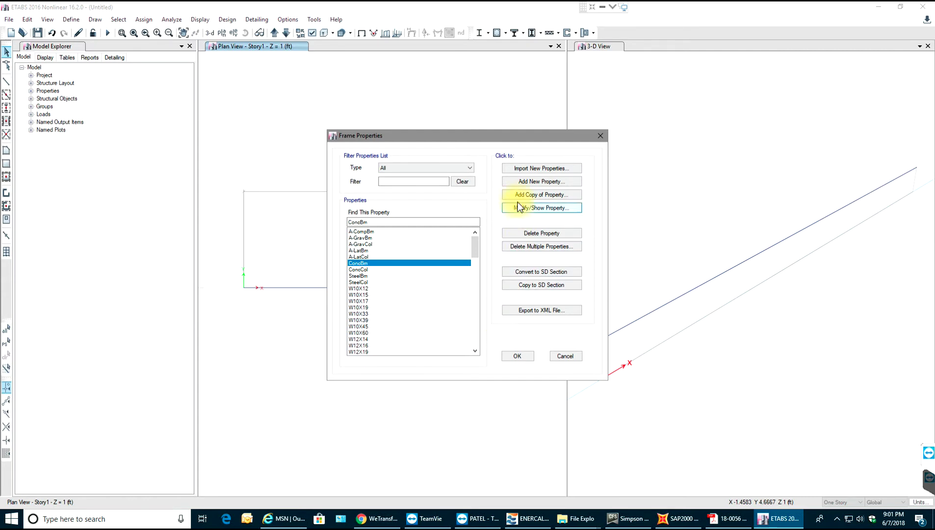
left_click(527, 181)
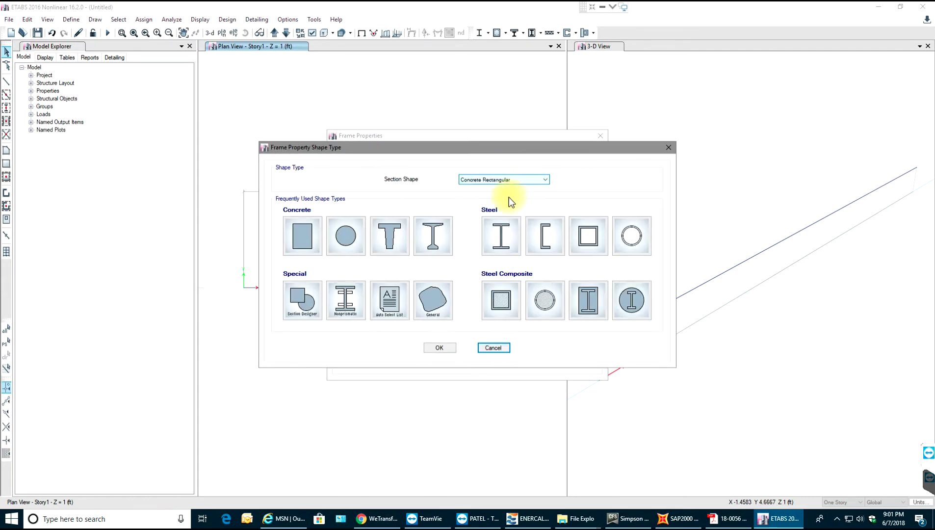
left_click(306, 241)
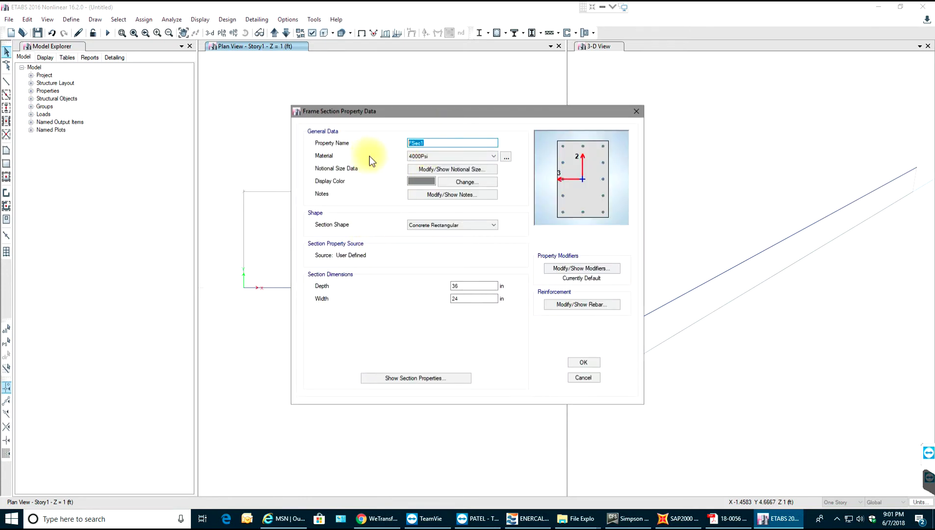
Step: Name the section Concrec, set its depth and width to 18 in, and save it to the frame properties
type("Concrec")
double_click(461, 287)
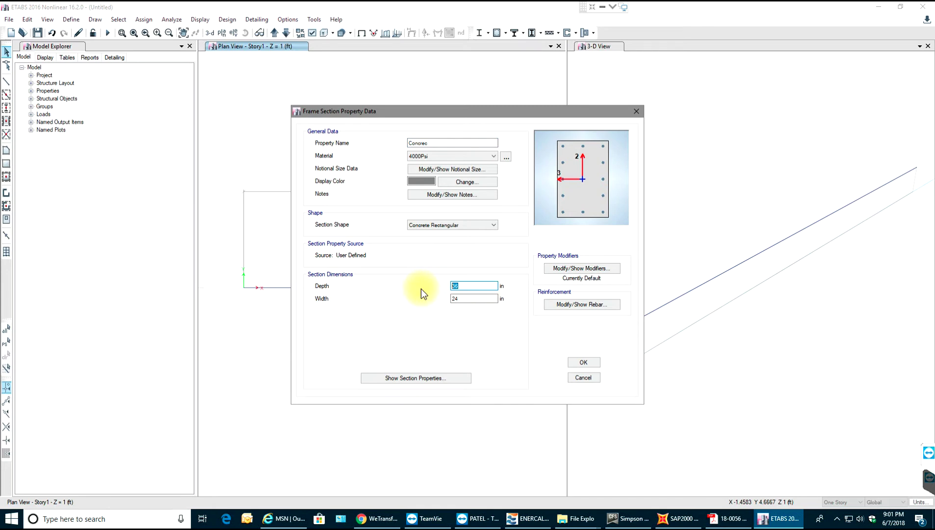
double_click(469, 298)
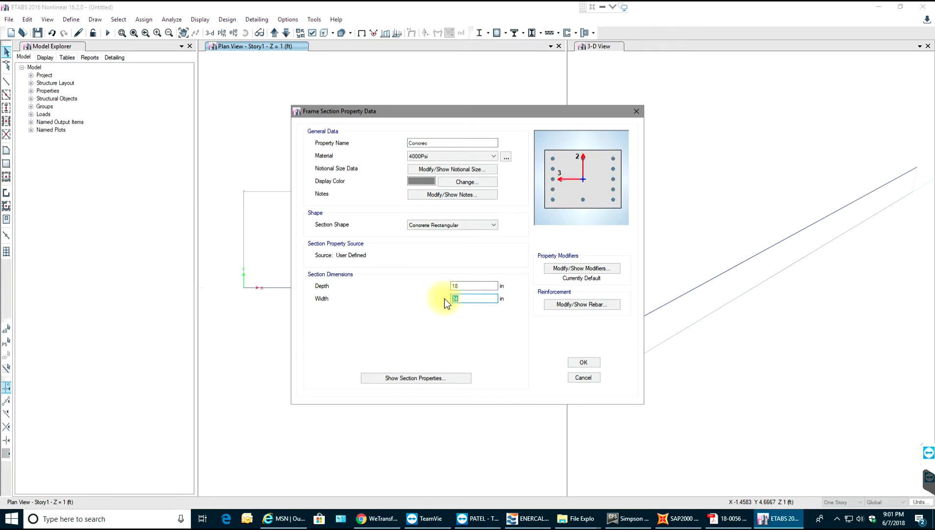
left_click(460, 288)
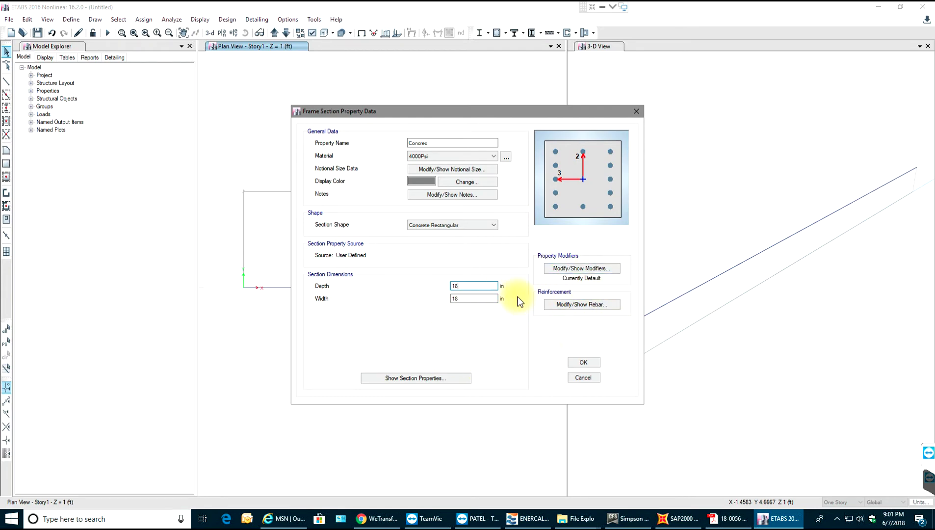
left_click(584, 363)
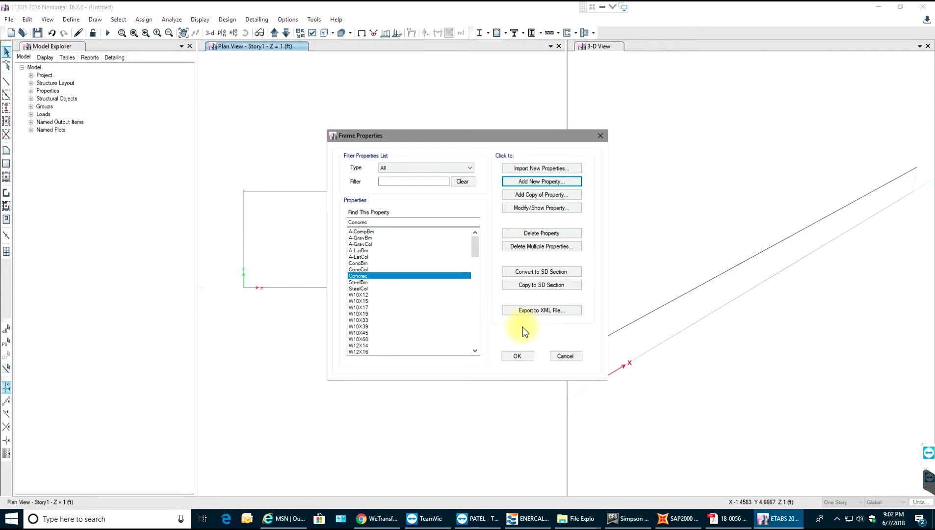
left_click(513, 354)
Step: Assign the Concrec section property to the beam in the plan view
left_click_drag(417, 247, 380, 337)
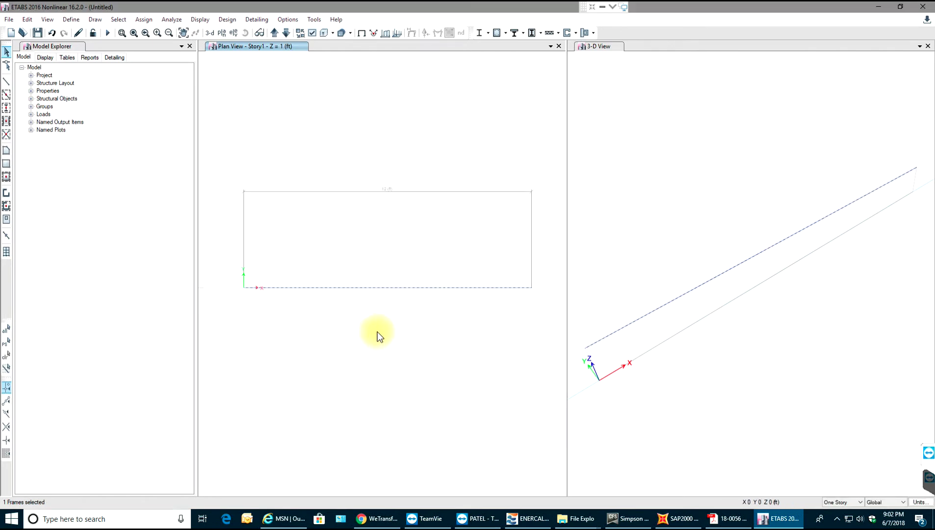
left_click(142, 20)
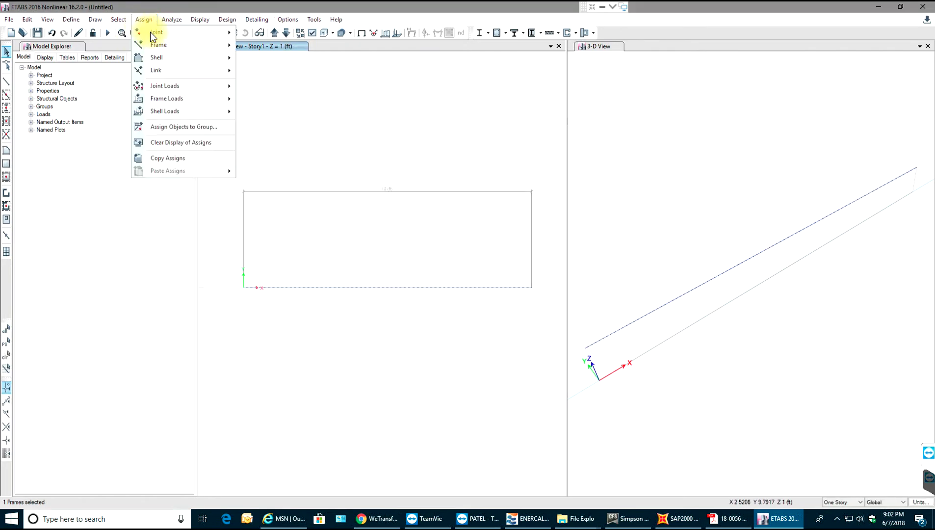
mouse_move(206, 46)
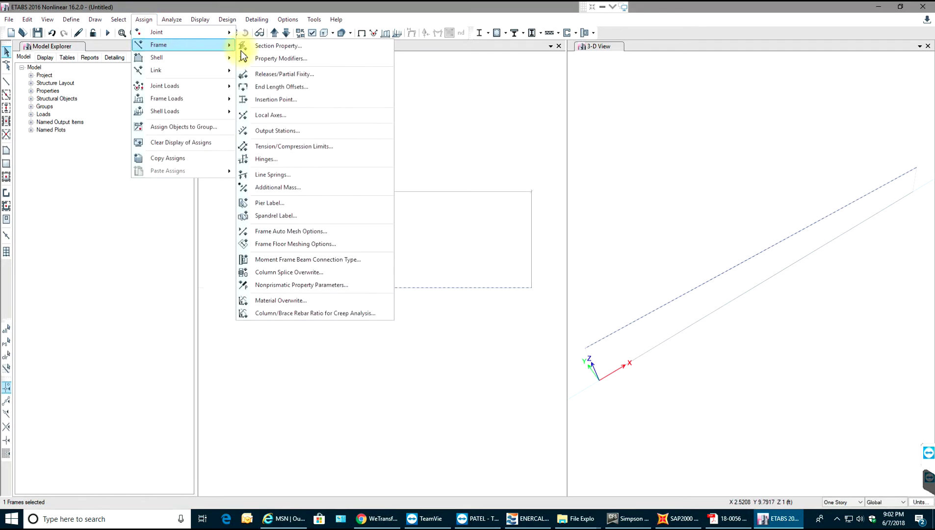
left_click(272, 49)
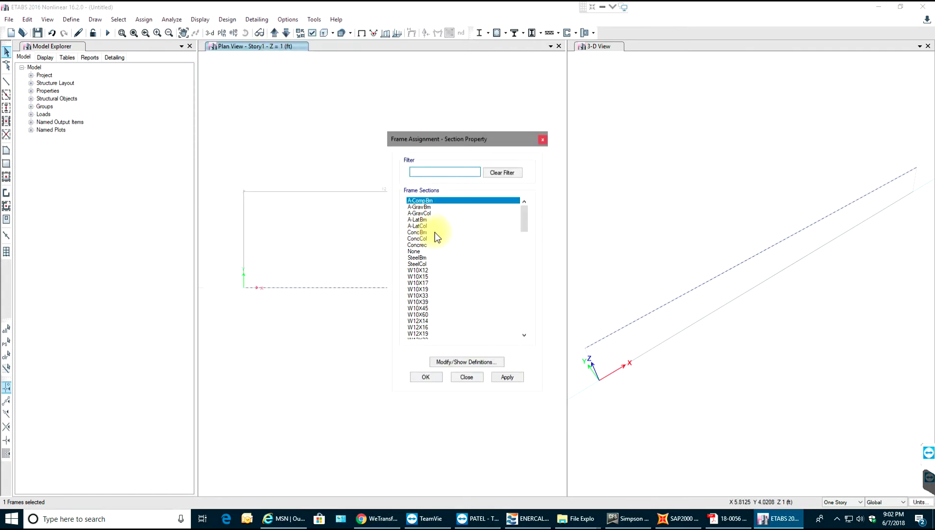
left_click(423, 246)
left_click(433, 374)
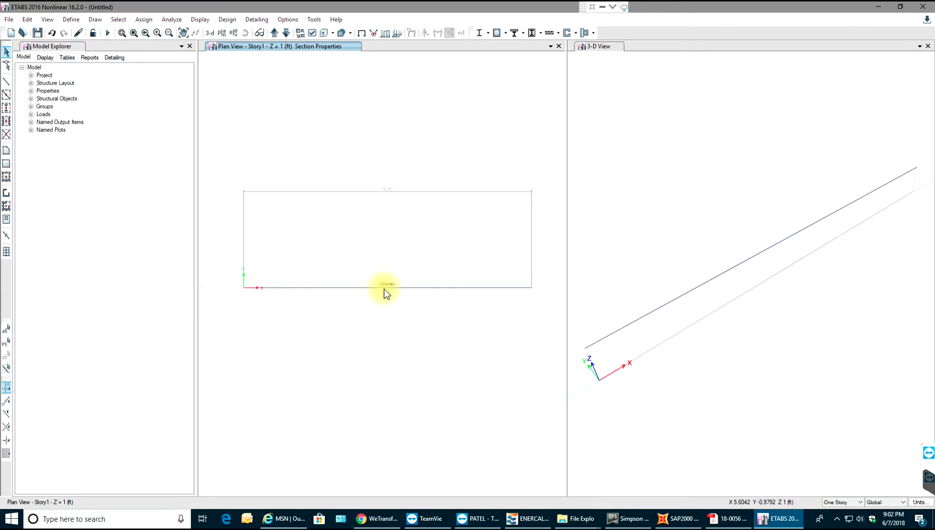
scroll(384, 291, "up", 3)
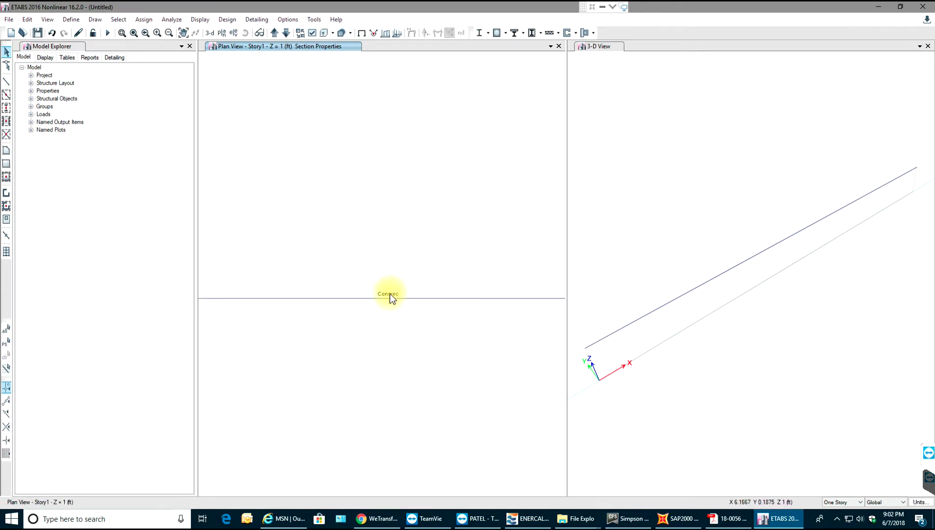
scroll(402, 287, "down", 3)
scroll(400, 287, "up", 3)
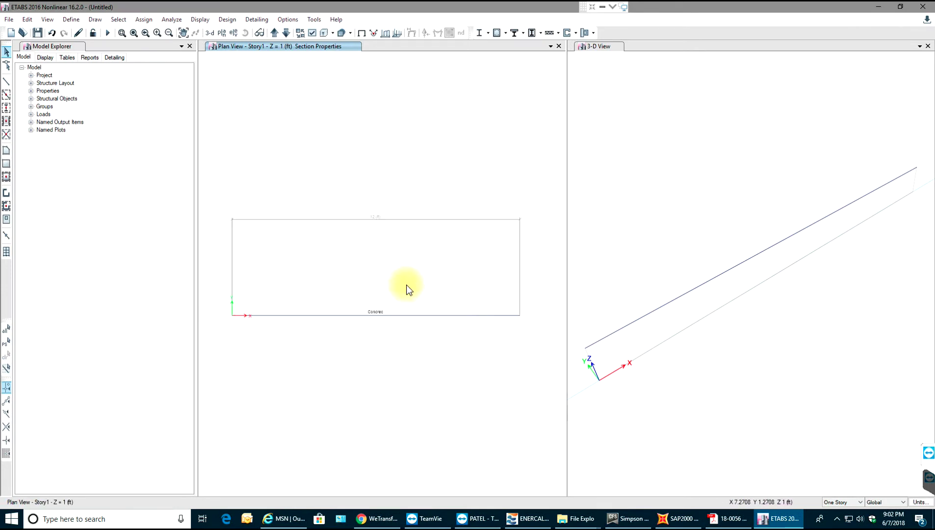
Step: Display extruded frames in the 3-D view and orbit to view the beam as a solid from its end
left_click(665, 240)
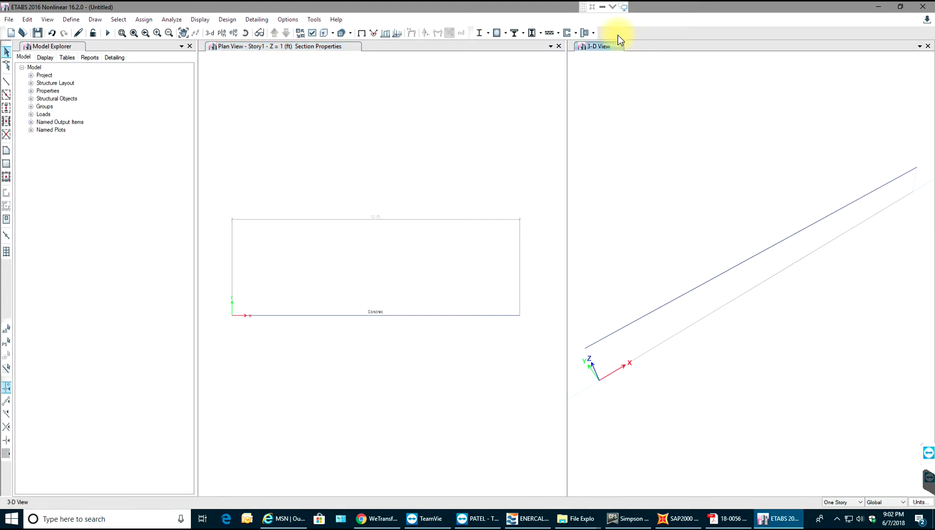
left_click(313, 33)
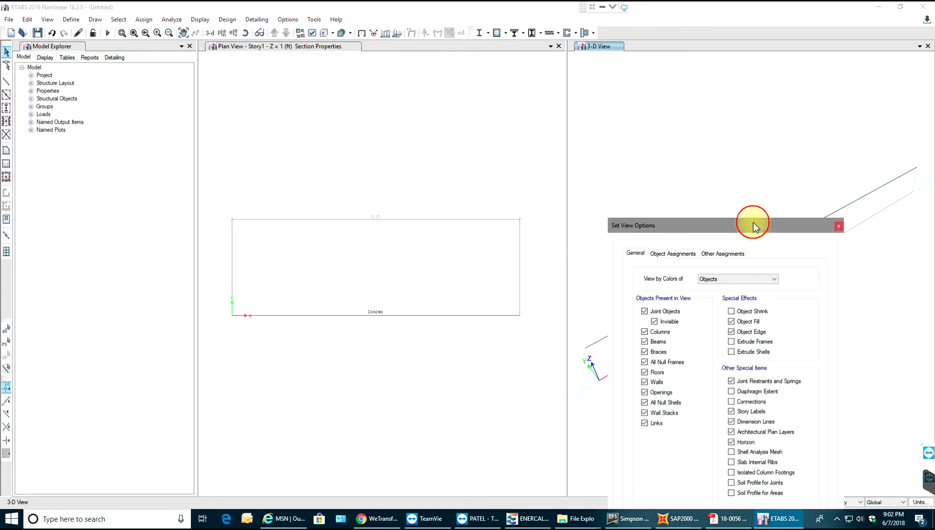
left_click_drag(753, 222, 734, 49)
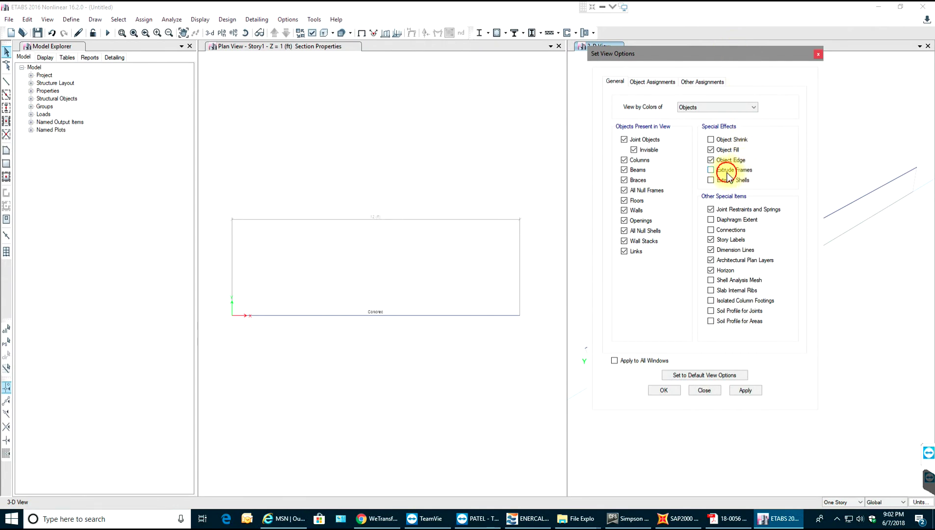
left_click(741, 170)
left_click(665, 391)
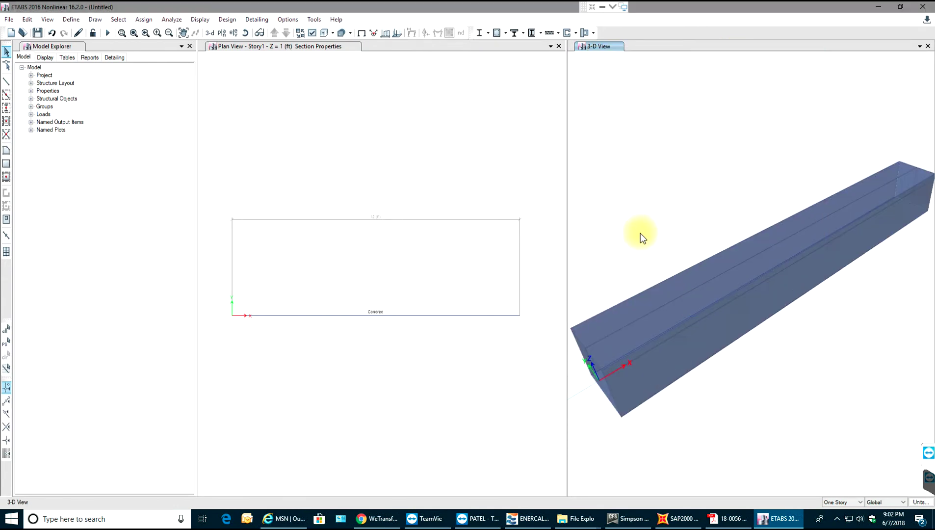
mouse_move(653, 232)
middle_mouse_down("shift")
mouse_move(679, 217)
mouse_move(614, 218)
mouse_move(598, 188)
mouse_move(626, 178)
middle_mouse_up("shift")
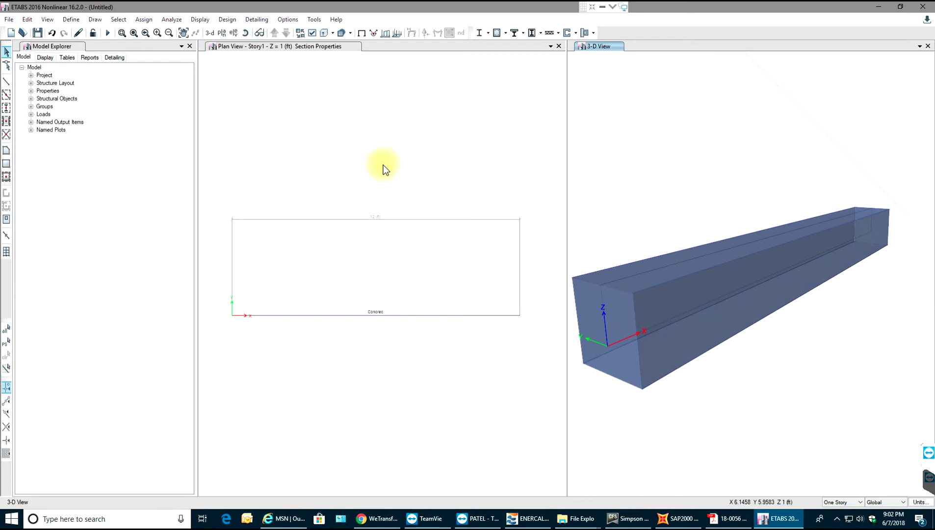
Step: Assign a pinned restraint, fixing translation in X, Y and Z, to the beam's joint at the origin
left_click(71, 21)
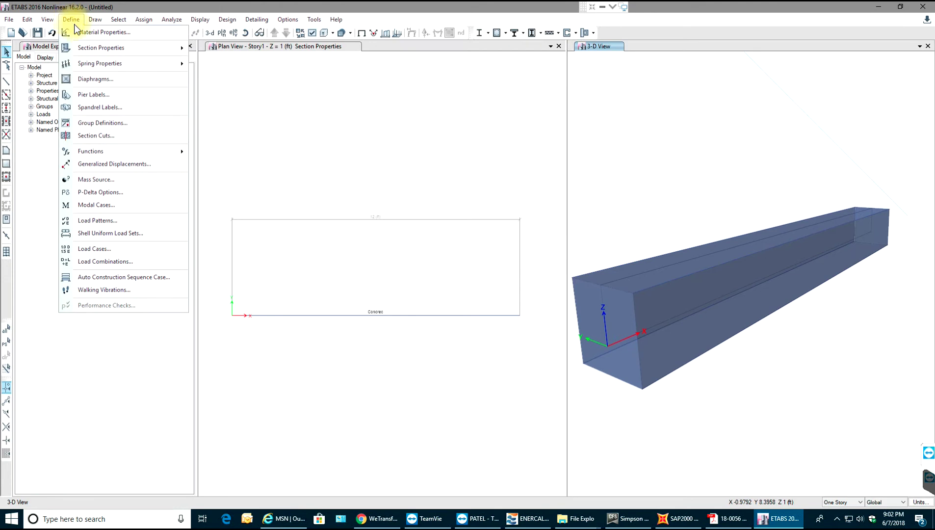
left_click(370, 162)
left_click_drag(243, 309, 216, 345)
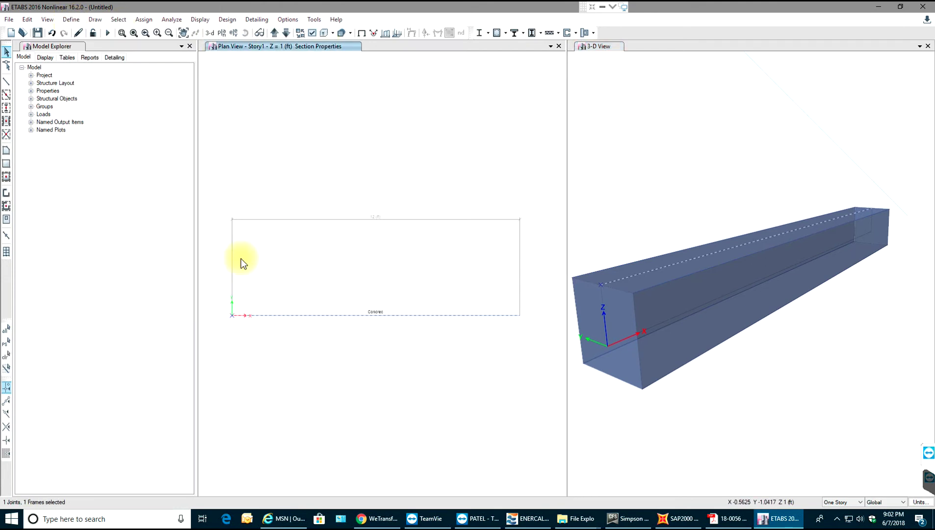
left_click(149, 21)
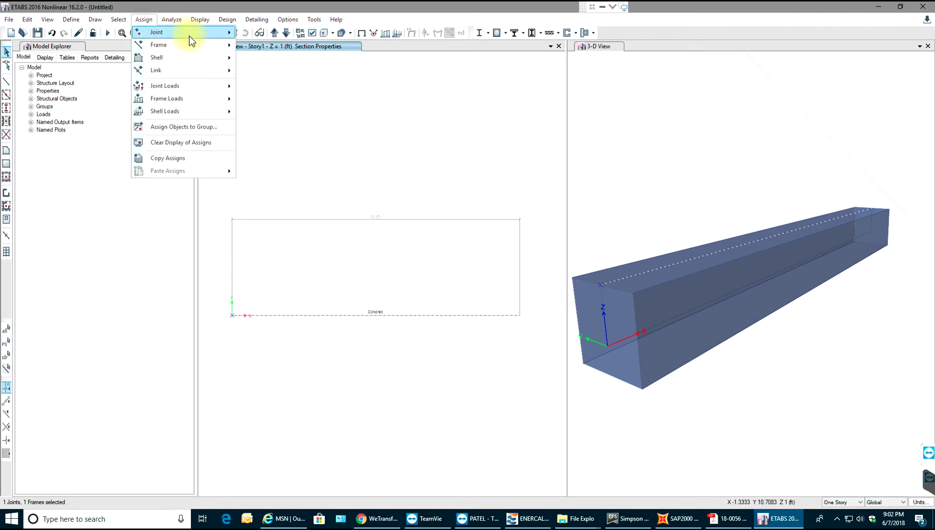
mouse_move(188, 34)
left_click(268, 32)
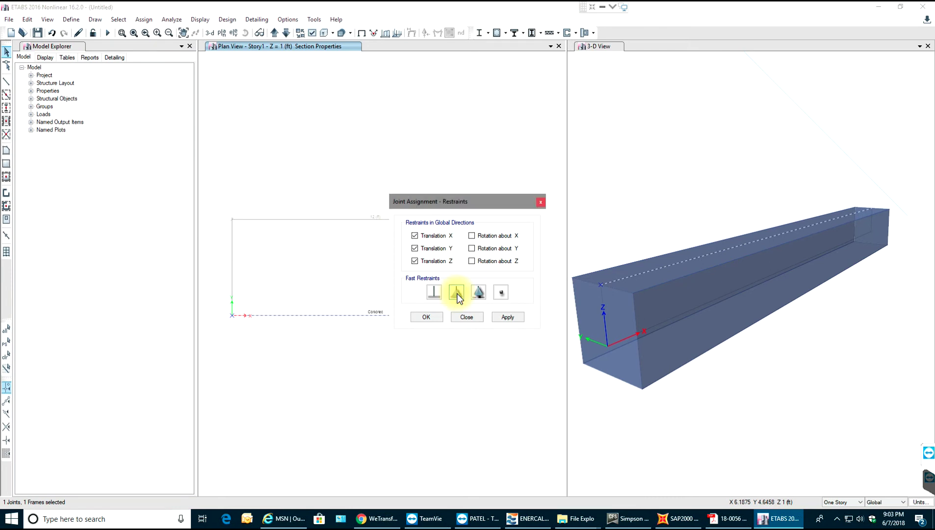
left_click(427, 318)
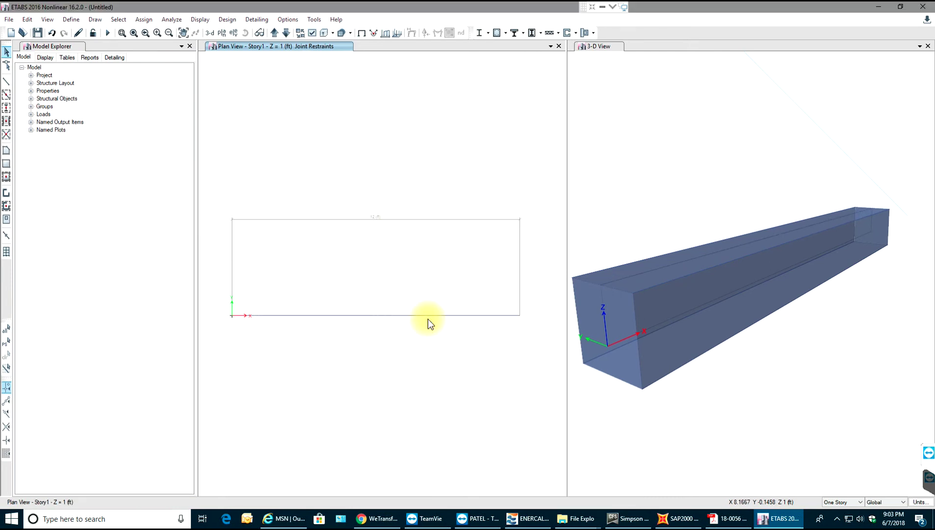
Step: Assign a roller restraint to the beam's end joint at X = 12 ft and inspect that support in plan
left_click_drag(533, 302, 497, 341)
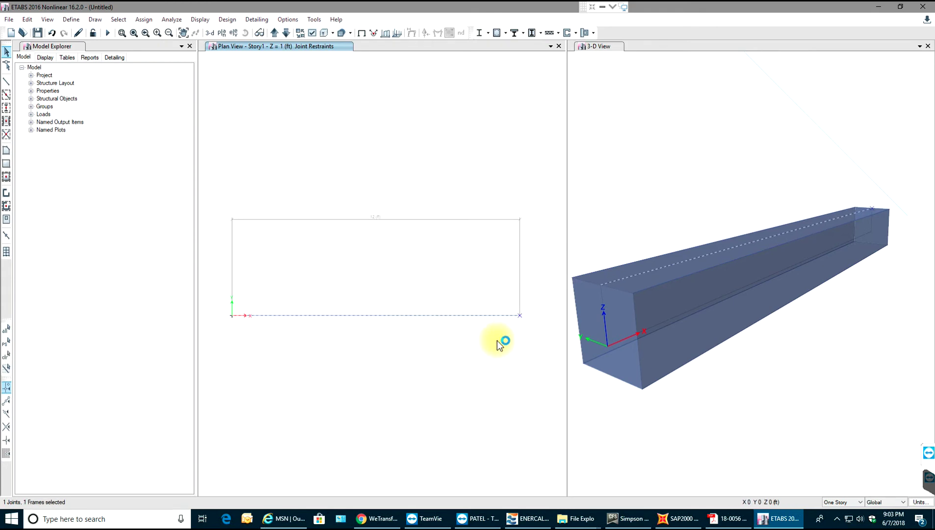
left_click(144, 21)
mouse_move(206, 31)
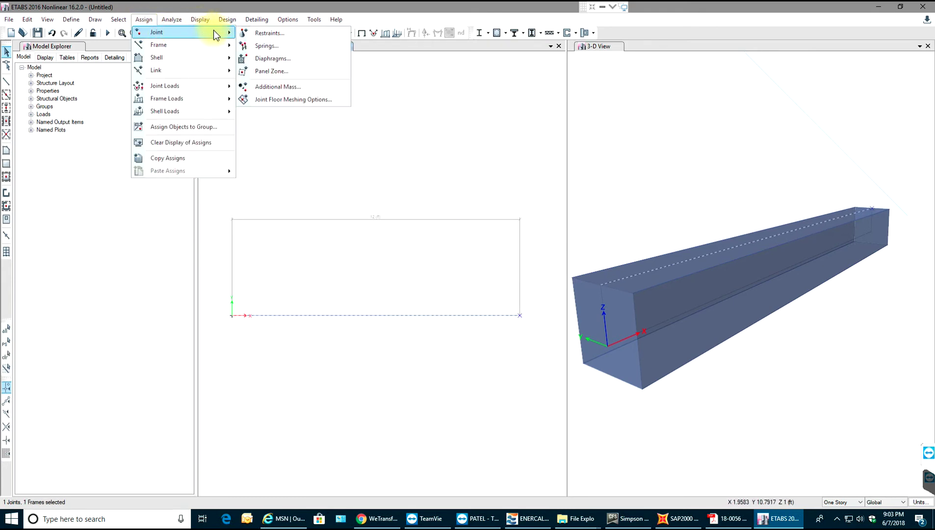
left_click(256, 39)
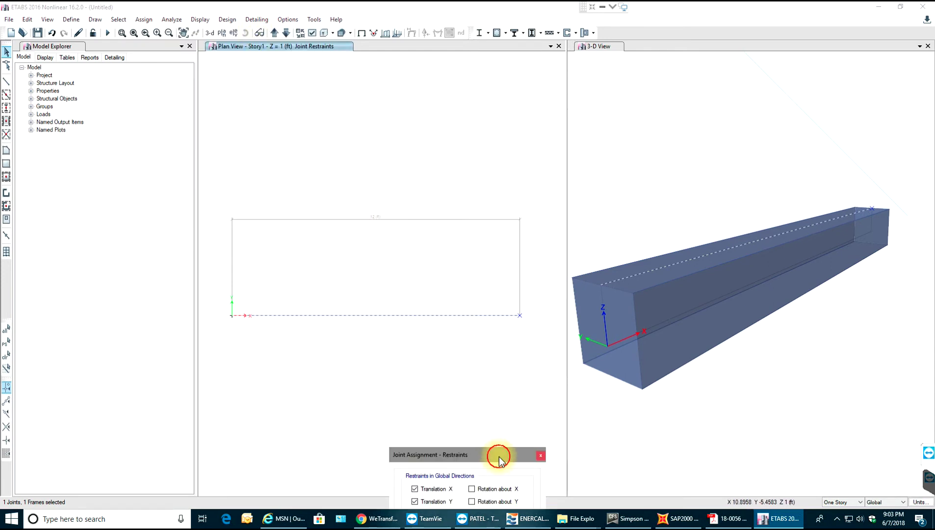
left_click_drag(497, 453, 647, 149)
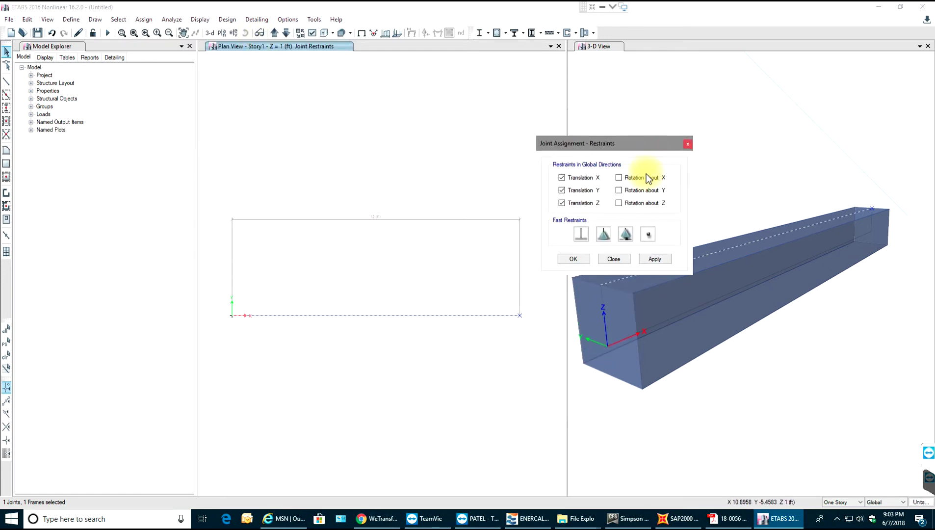
left_click(625, 235)
left_click(583, 258)
left_click(574, 259)
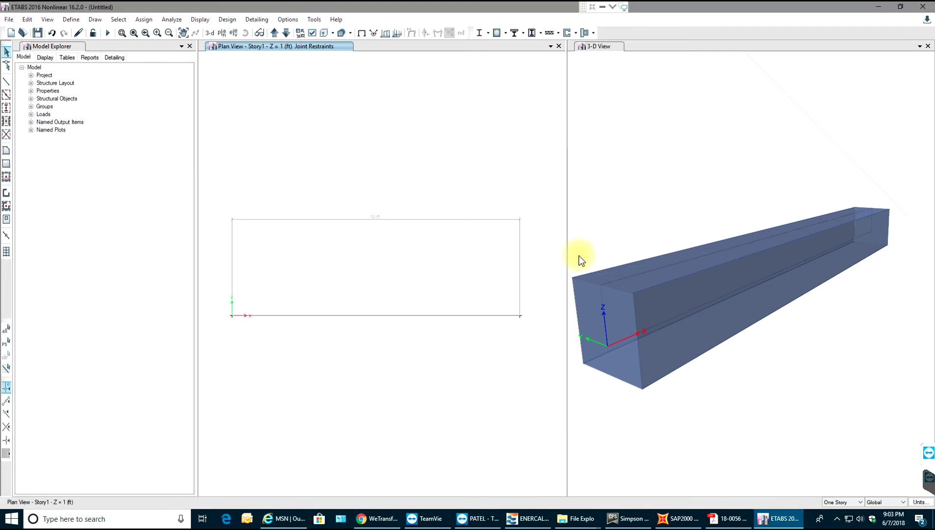
scroll(533, 313, "up", 5)
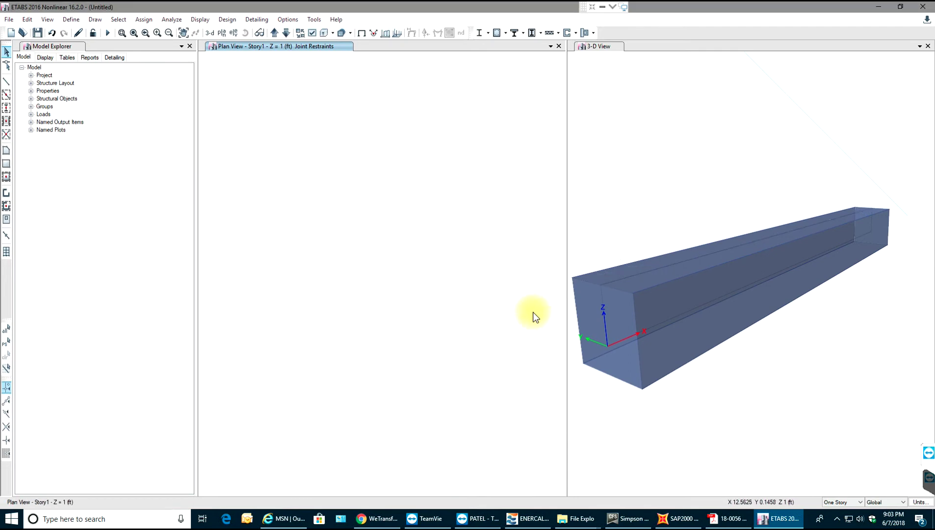
scroll(564, 299, "down", 2)
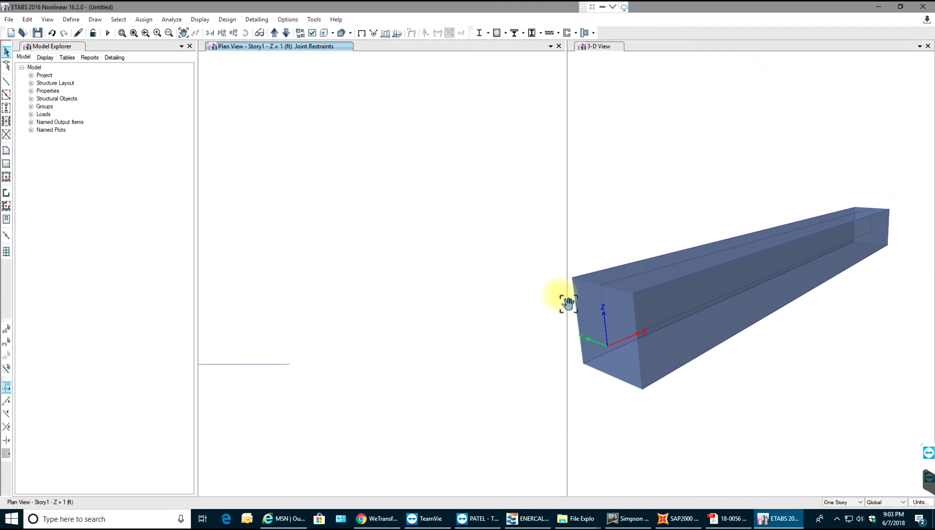
scroll(478, 281, "down", 1)
scroll(368, 333, "up", 2)
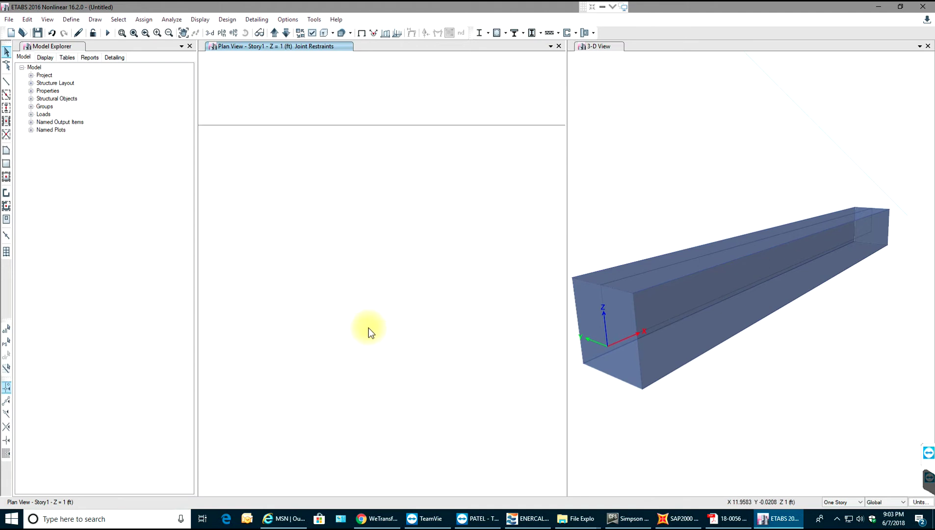
scroll(368, 328, "down", 2)
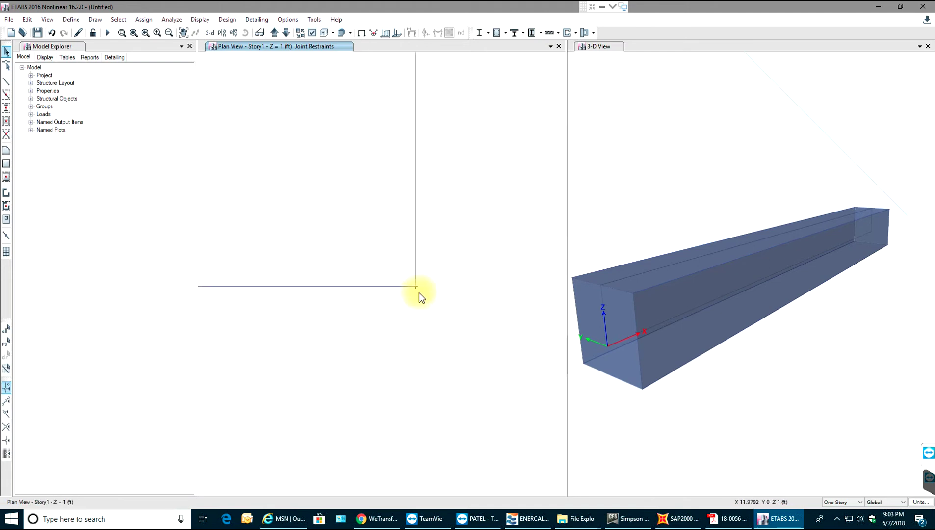
Step: Examine the joint restraints at both ends of the beam in the plan view
scroll(477, 315, "down", 3)
middle_click_drag(338, 340, 490, 328)
middle_click_drag(357, 309, 299, 305)
scroll(269, 300, "up", 3)
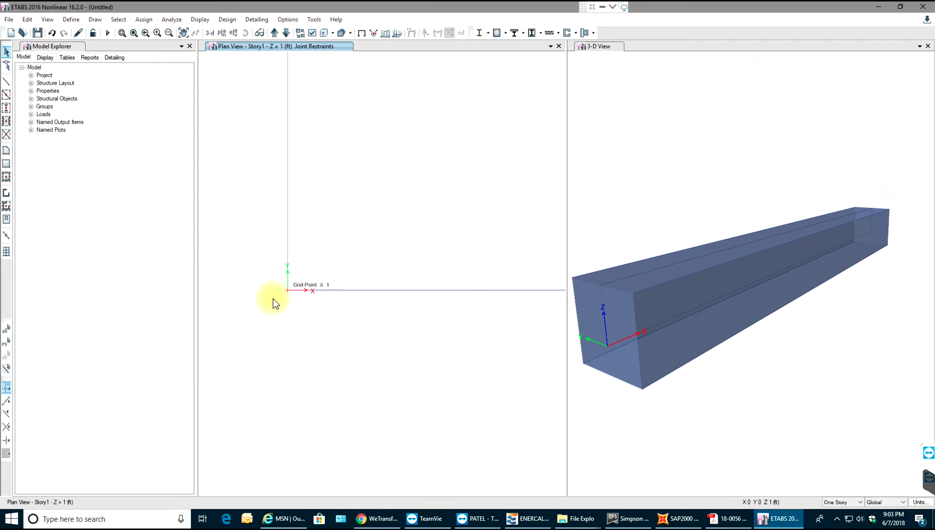
scroll(334, 326, "down", 2)
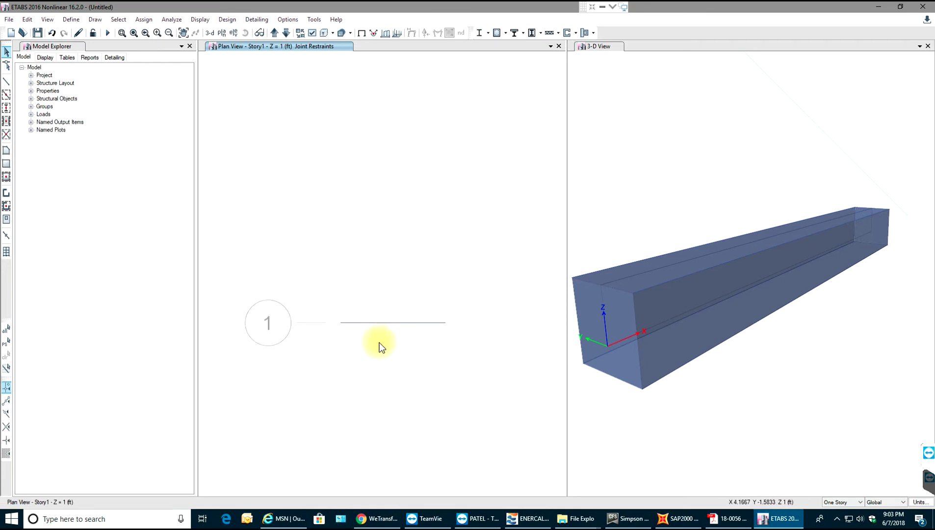
middle_click_drag(379, 343, 364, 293)
left_click(671, 193)
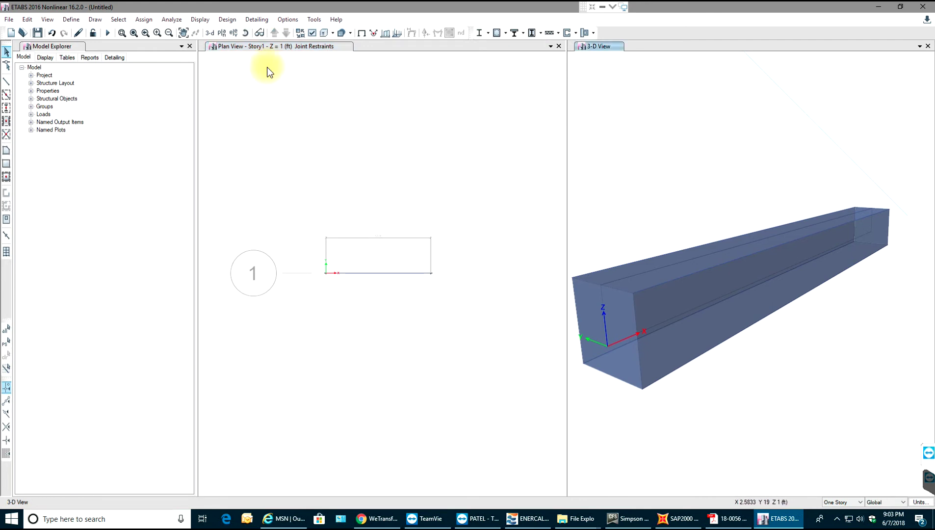
Step: Assign a uniform distributed load of 5 kip/ft in the gravity direction to the beam under the Dead load pattern
left_click(378, 268)
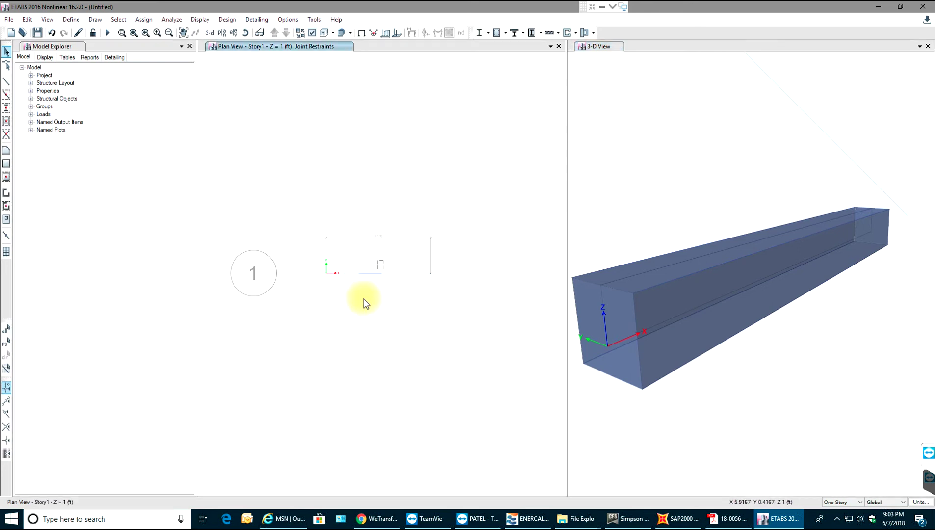
left_click(141, 20)
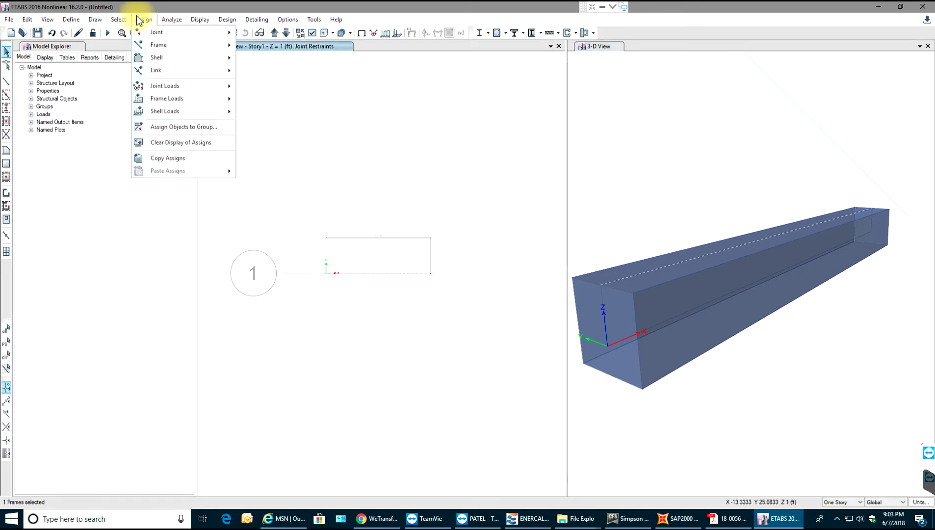
mouse_move(73, 23)
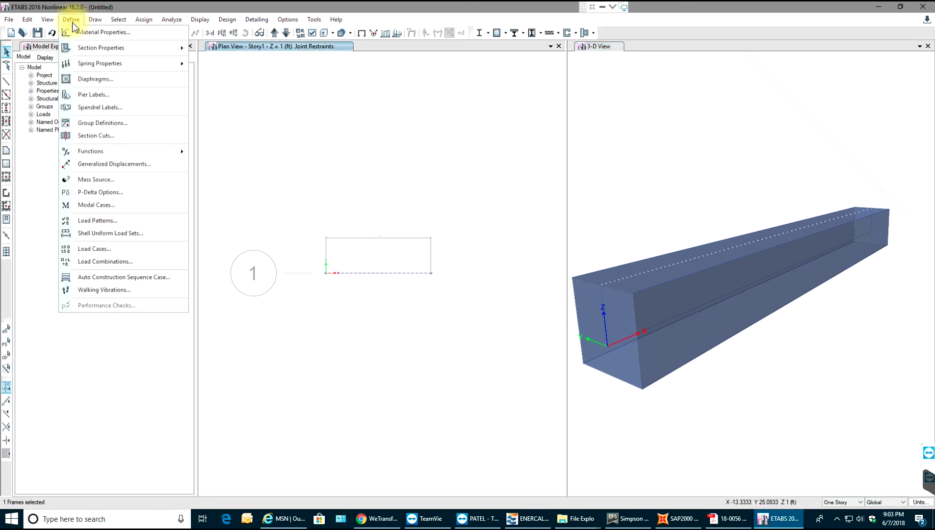
mouse_move(144, 22)
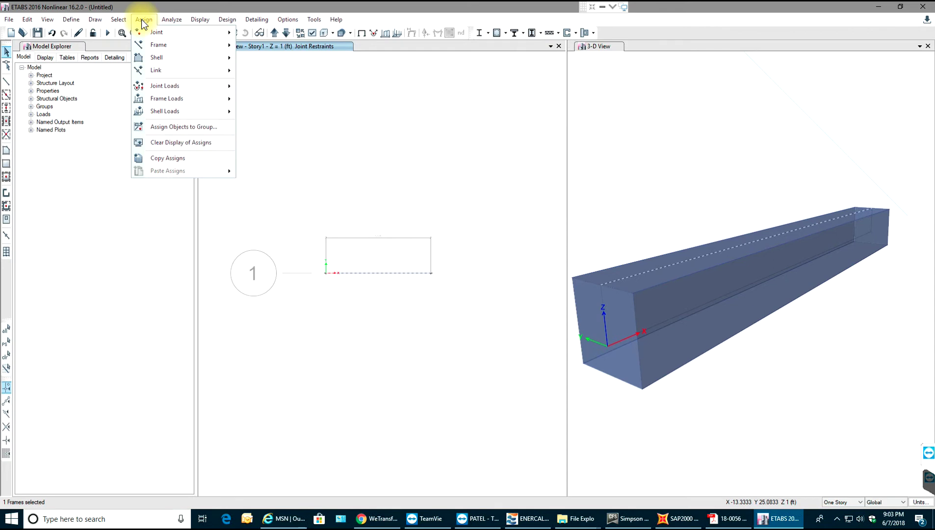
mouse_move(188, 105)
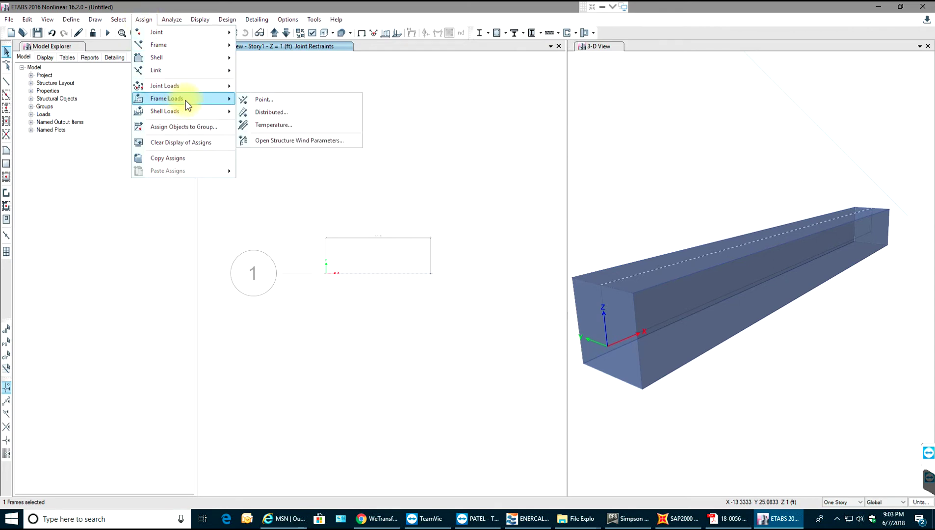
left_click(275, 114)
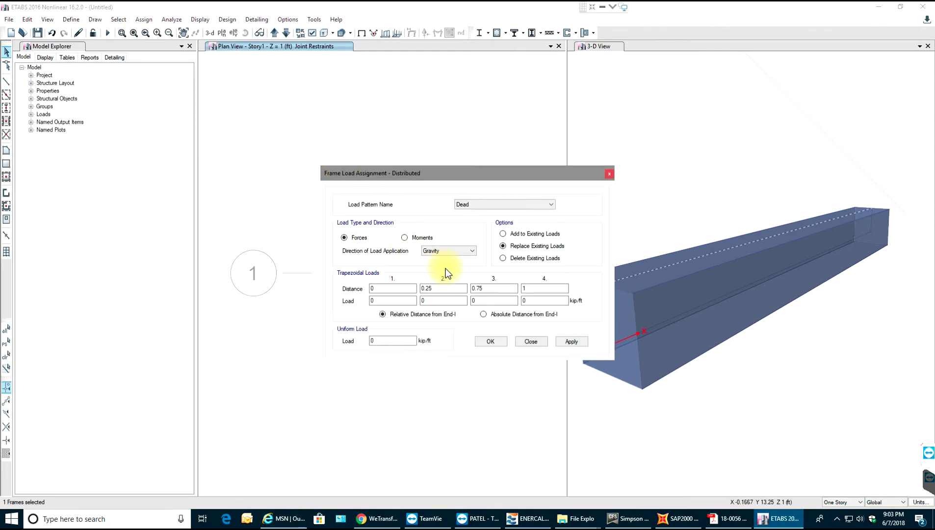
left_click(482, 209)
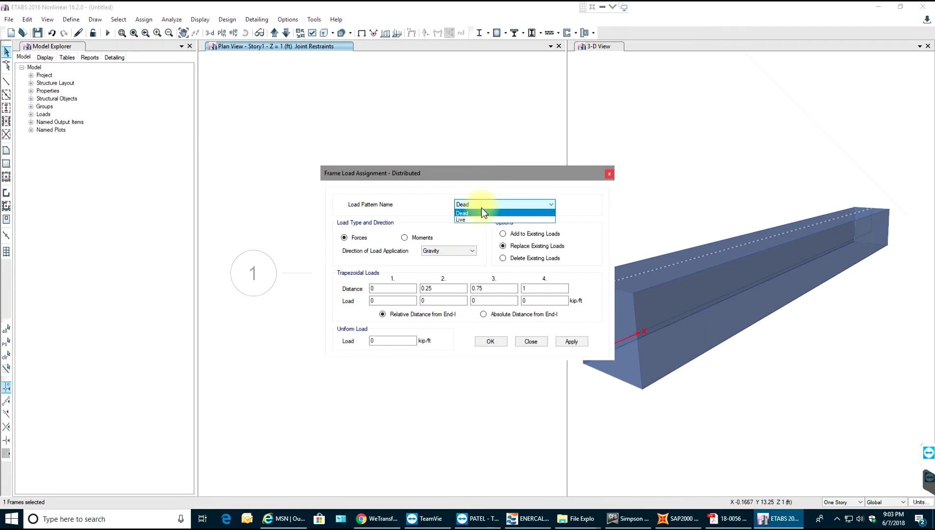
left_click(482, 208)
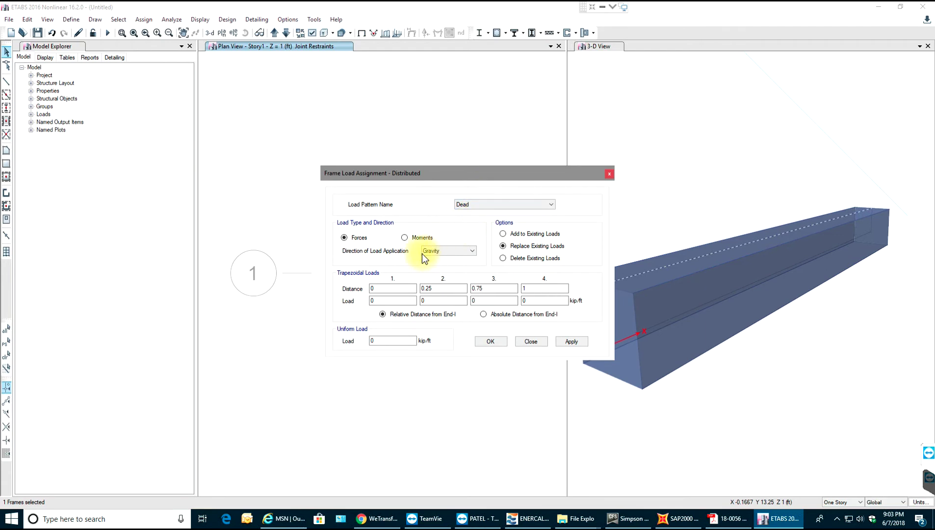
left_click(393, 342)
left_click_drag(393, 342, 365, 332)
left_click(498, 344)
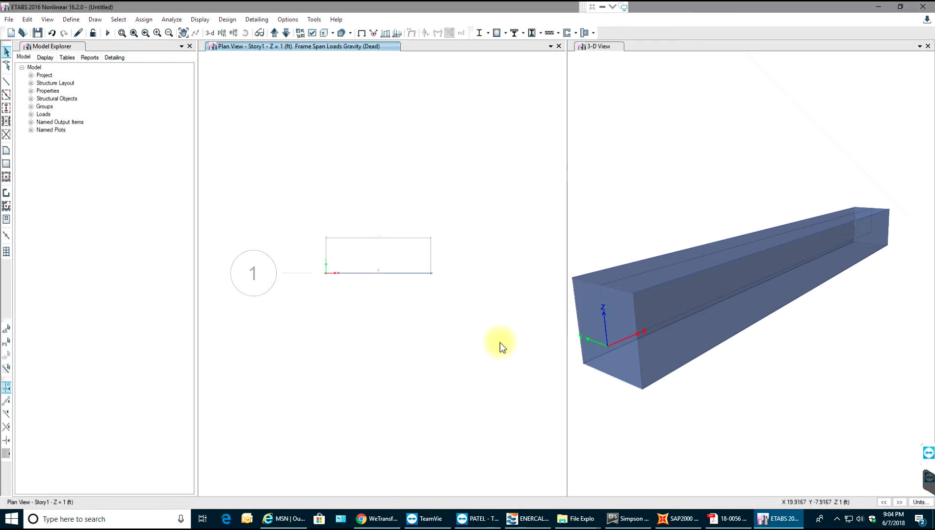
Step: Display the beam's Dead span loads in the 3-D view, including joint loads and loading values
left_click(680, 204)
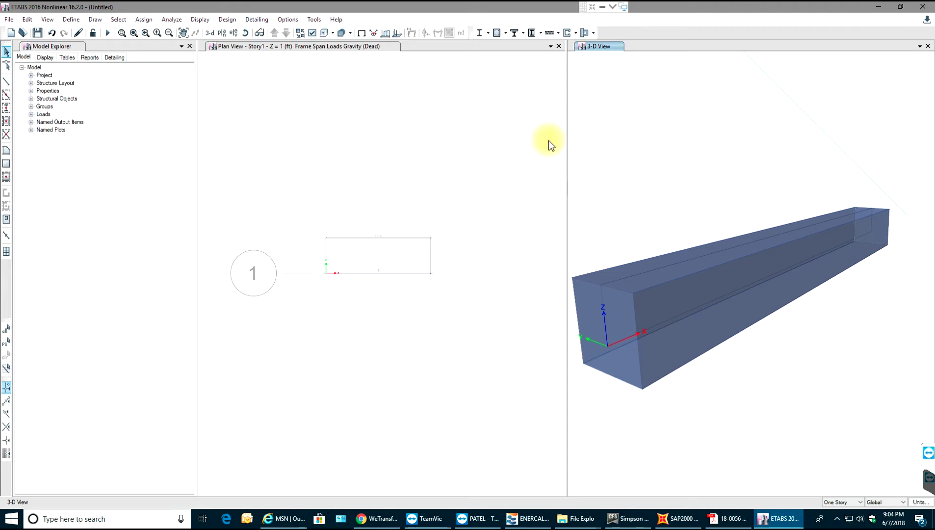
left_click(385, 33)
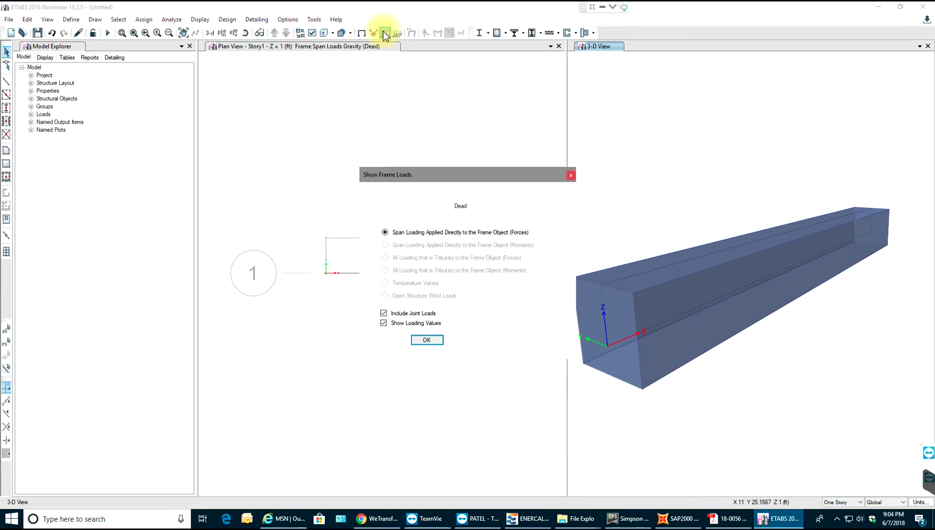
left_click(434, 341)
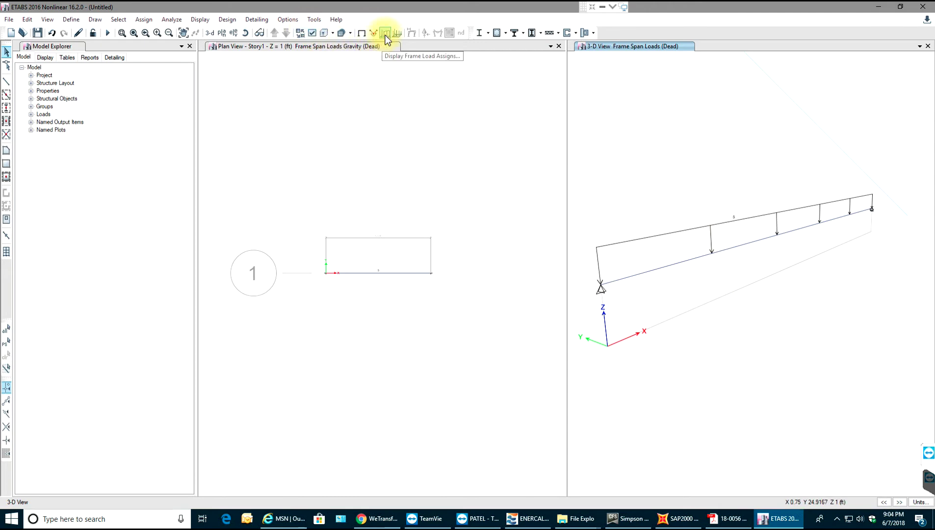
left_click(201, 19)
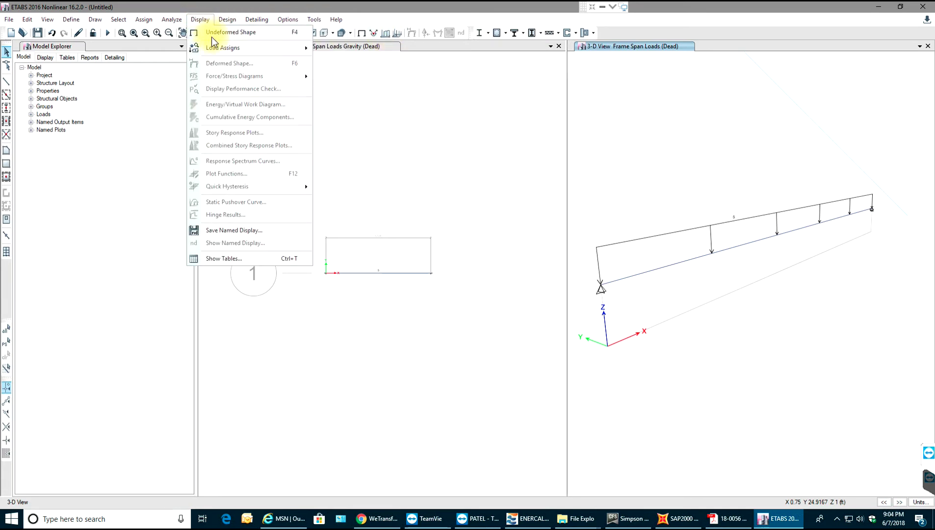
mouse_move(233, 51)
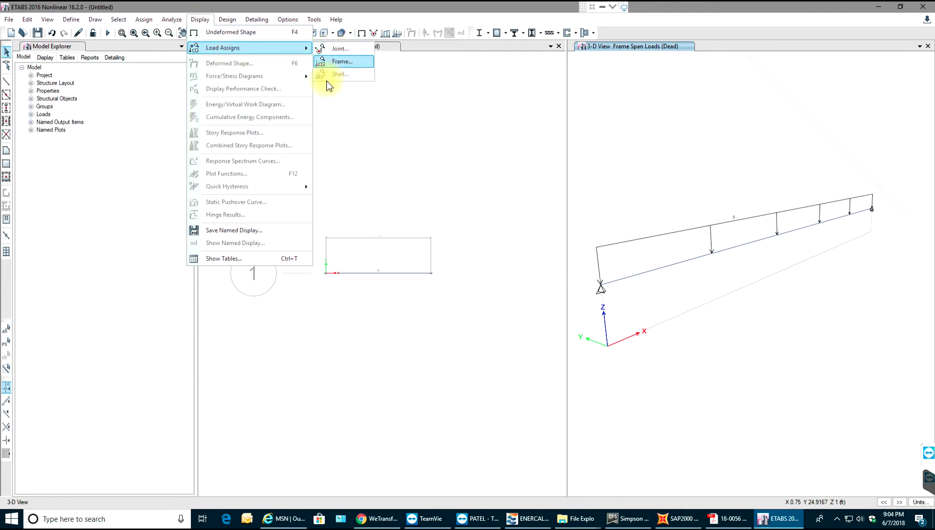
left_click(386, 163)
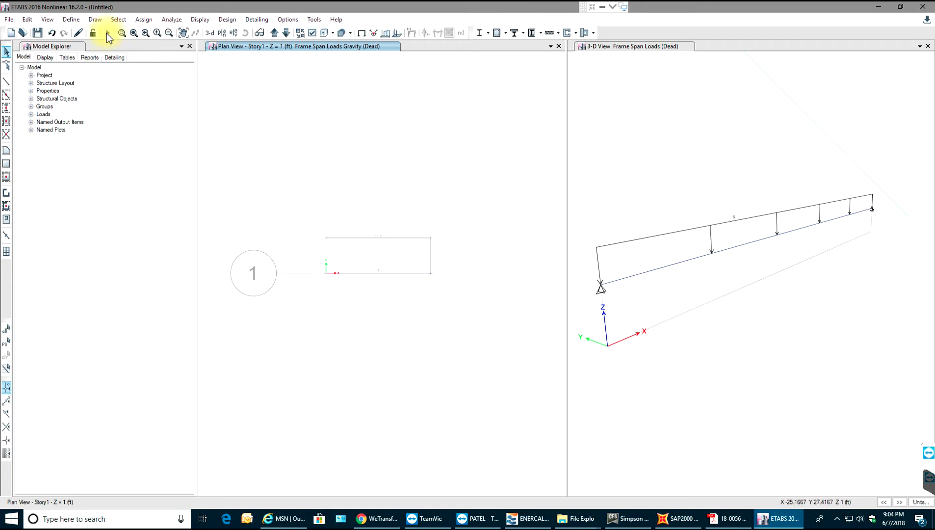
Step: Run the analysis, saving the model file as SSB in the Documents folder
left_click(178, 20)
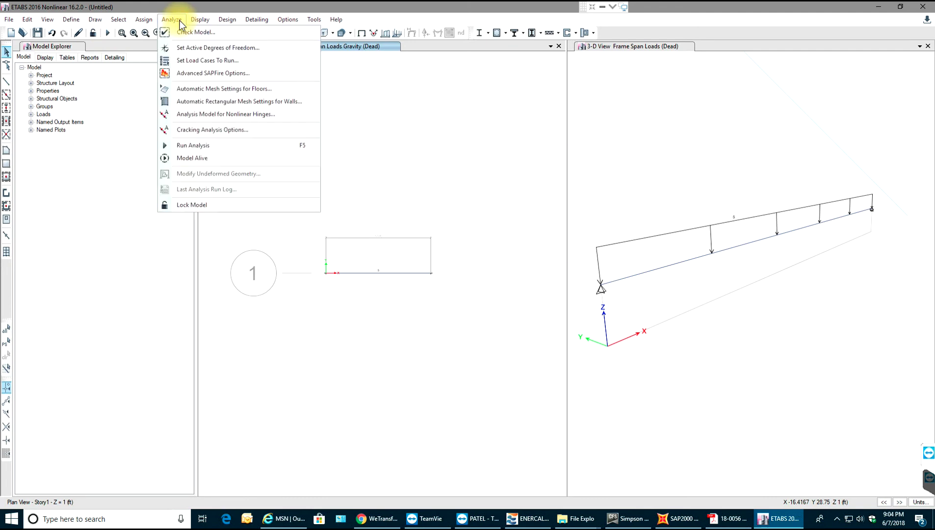
left_click(207, 144)
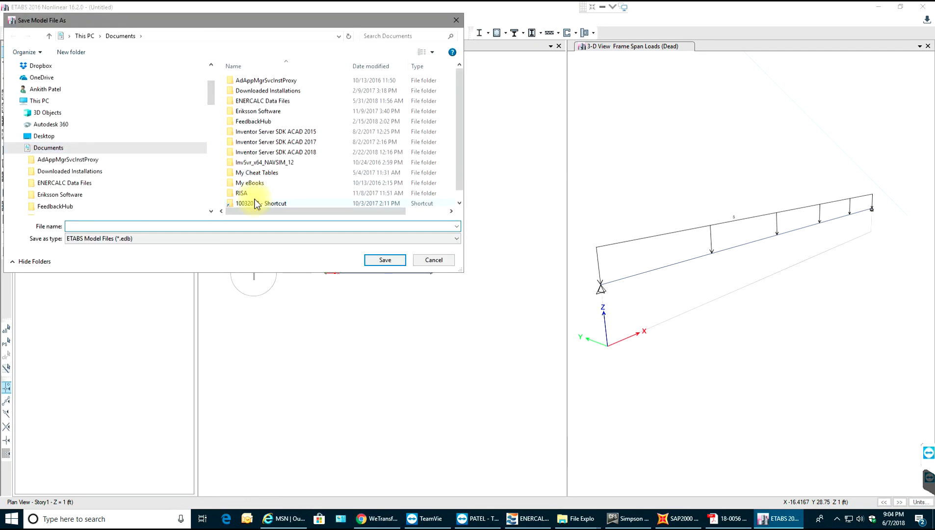
type("a")
key("BackSpace")
type("SSB")
left_click(376, 259)
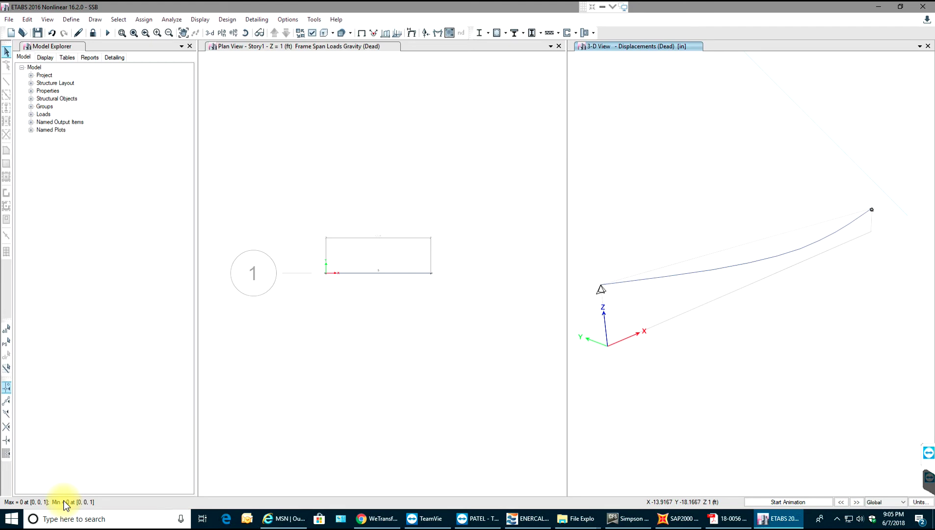
Step: Animate the beam's Dead displacement in the 3-D view, and switch the deformed shape between the Live and Dead cases
left_click(788, 502)
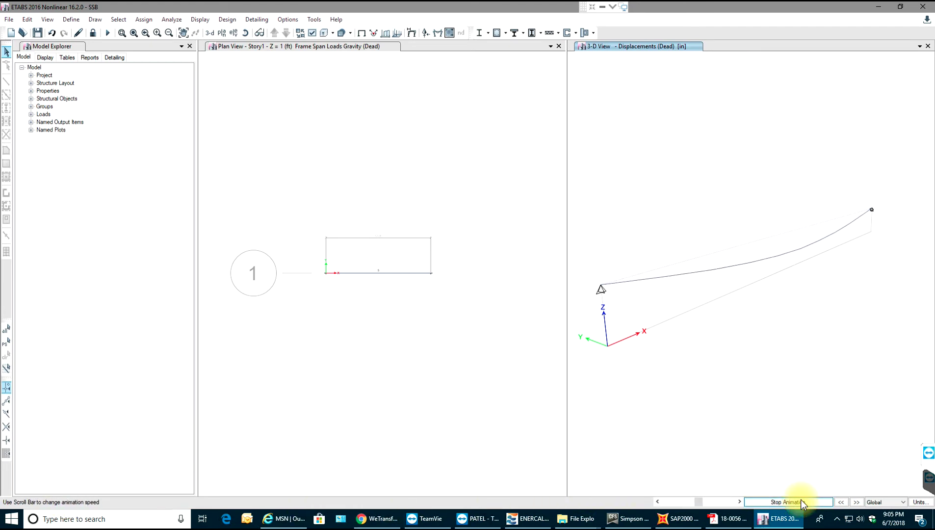
left_click(801, 501)
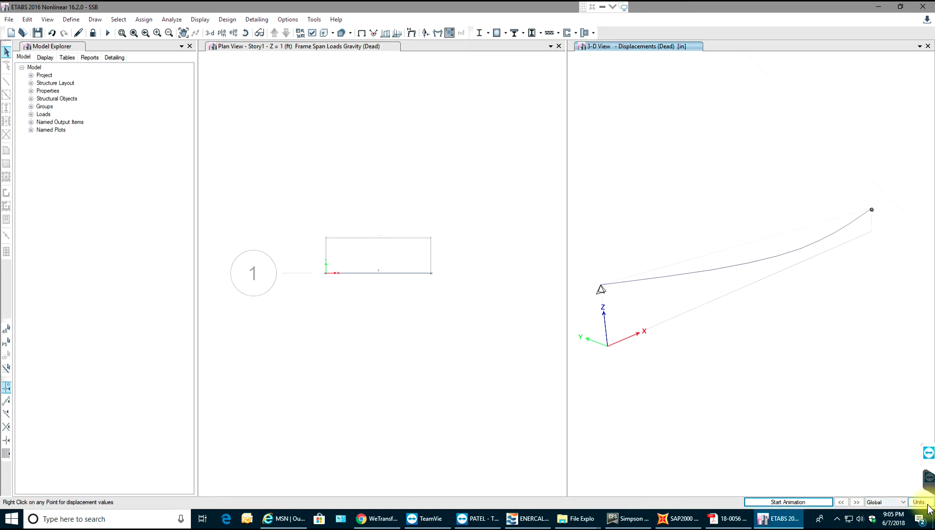
mouse_move(925, 505)
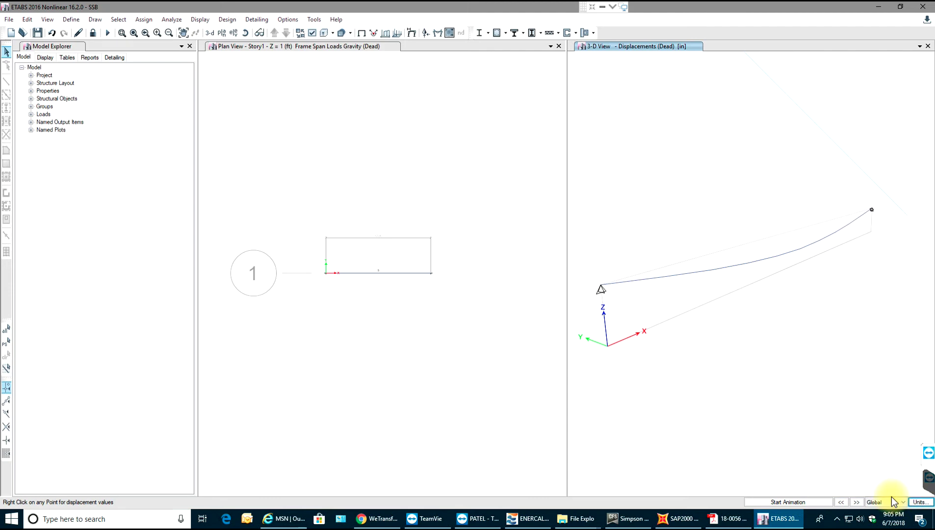
left_click(842, 503)
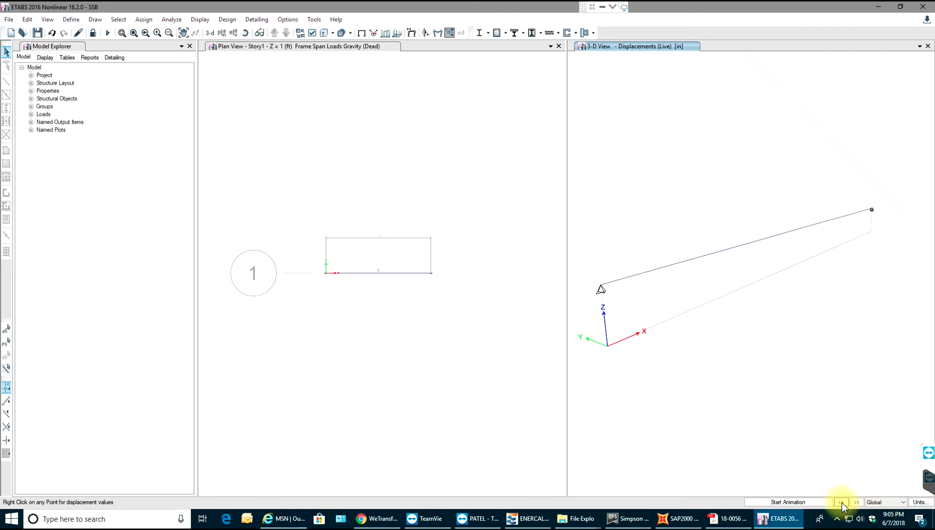
left_click(856, 502)
left_click(858, 503)
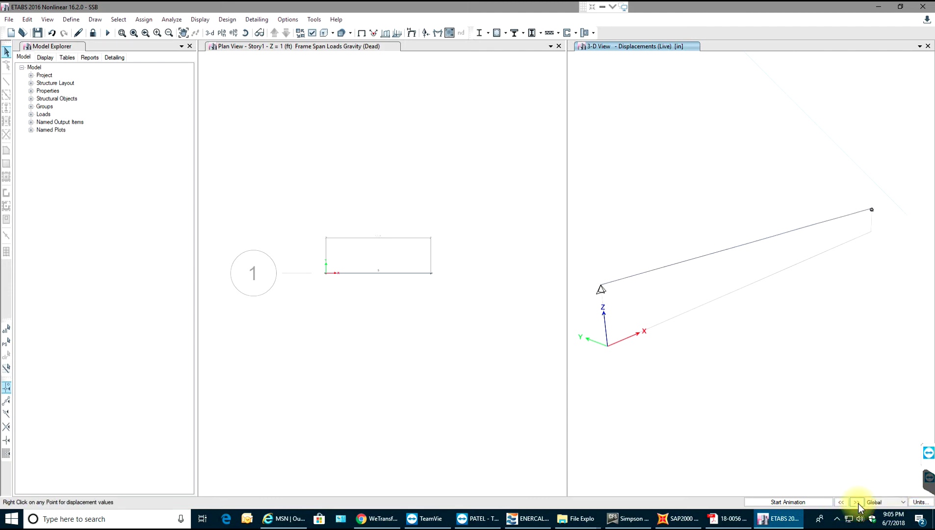
left_click(857, 503)
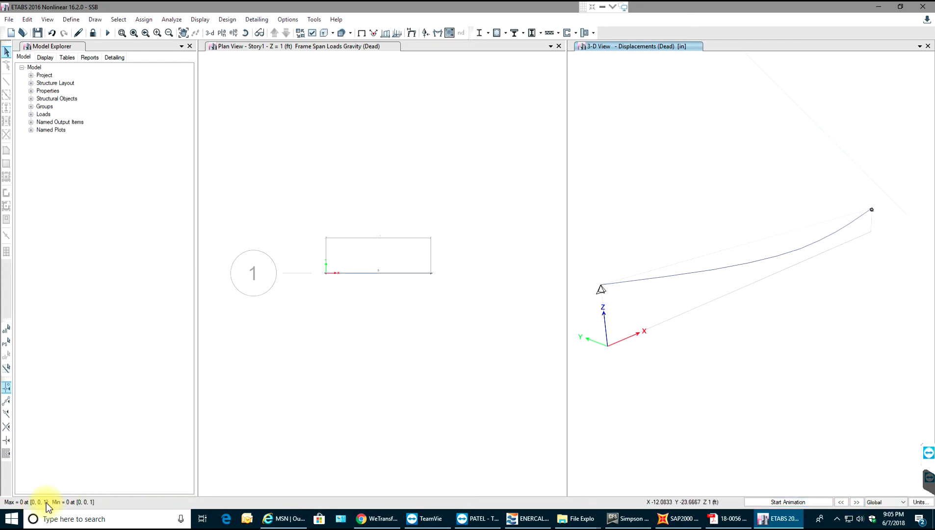
left_click_drag(776, 245, 746, 303)
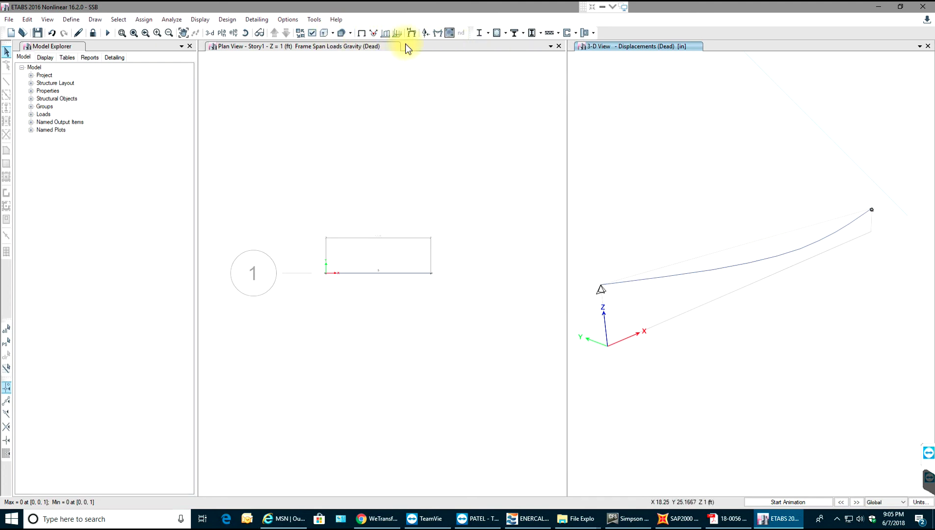
Step: Display the filled Moment 3-3 diagram for the Dead case with values at controlling stations, and compare it with the beam's plan load
left_click(438, 33)
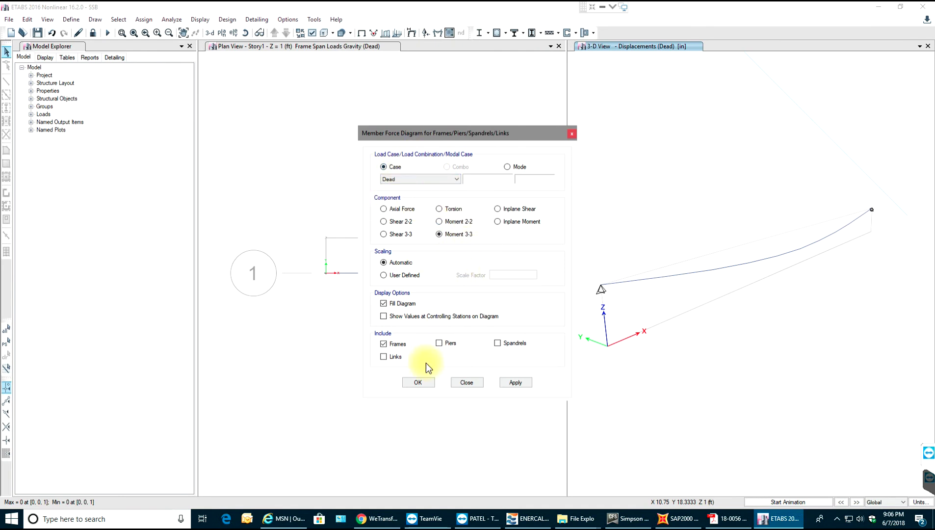
left_click(397, 318)
left_click(424, 386)
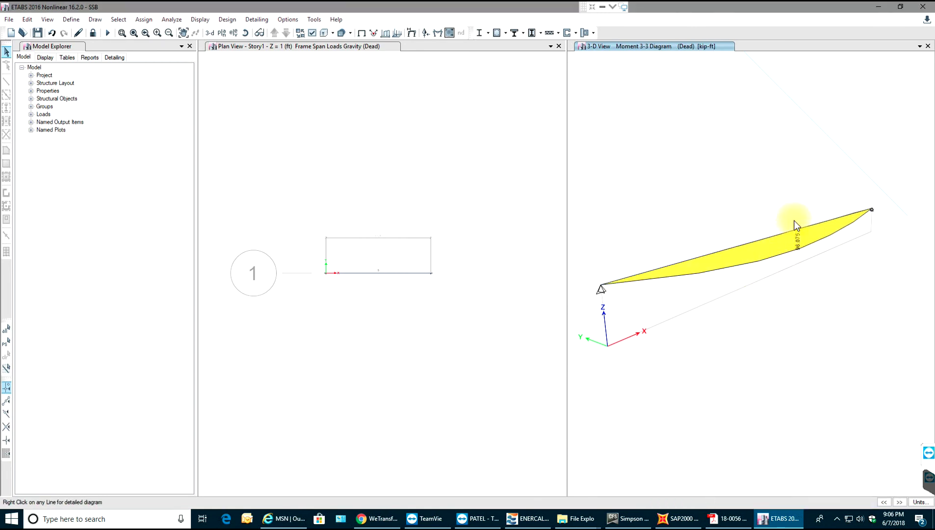
scroll(819, 239, "up", 2)
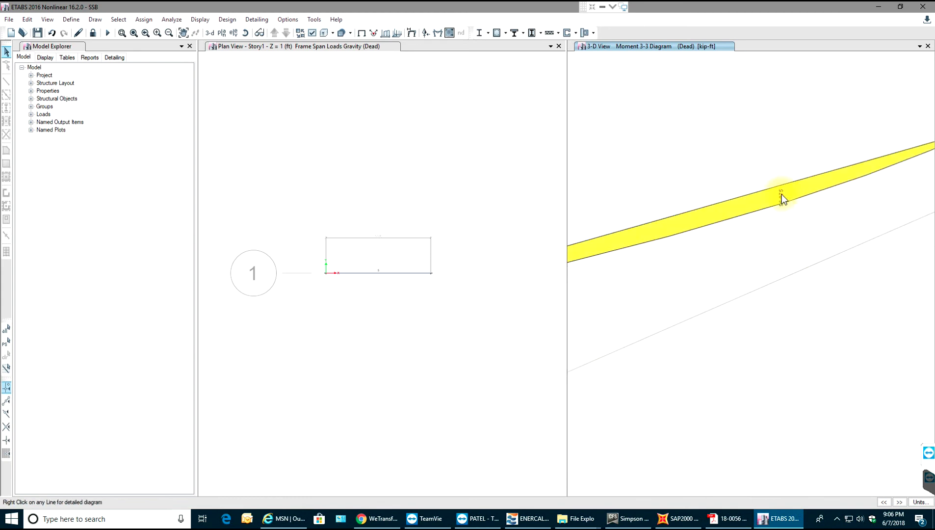
left_click(922, 503)
mouse_move(925, 505)
scroll(391, 261, "up", 5)
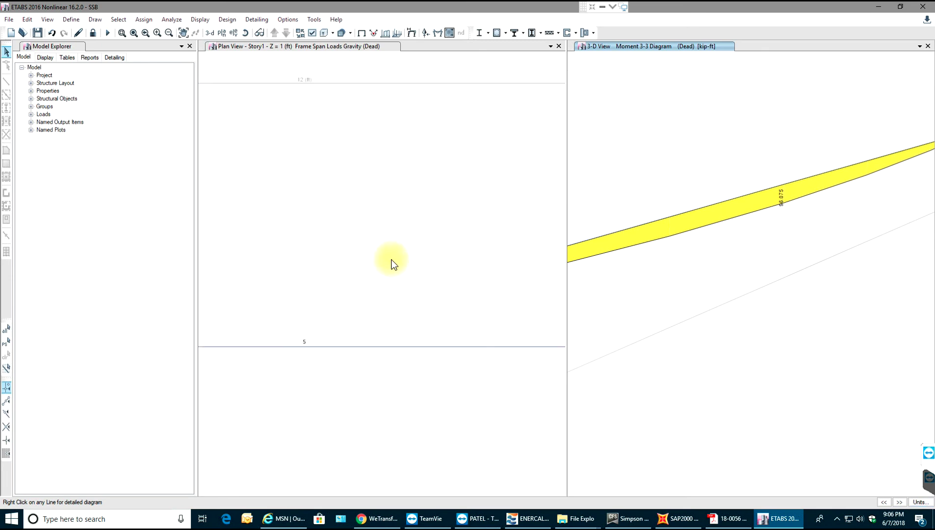
scroll(380, 280, "down", 4)
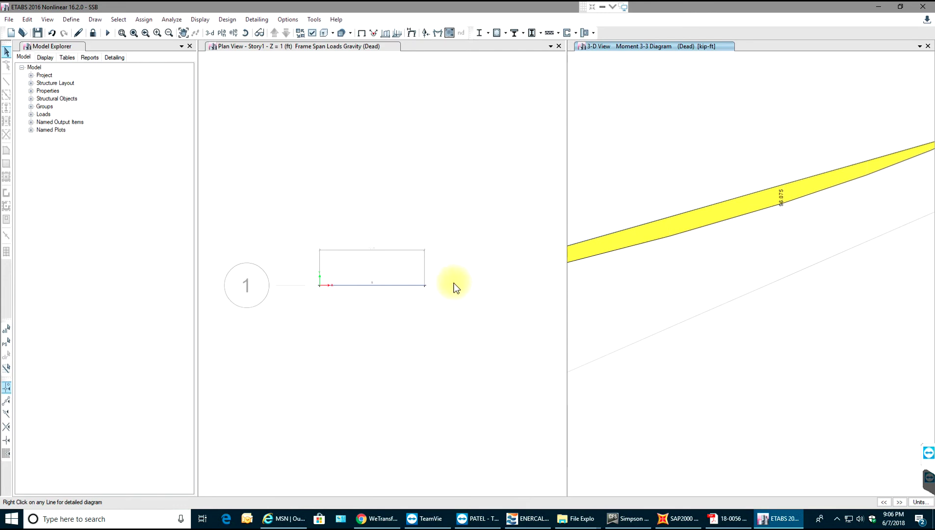
Step: Display the Dead-case Fz restraint reactions as arrows in the 3-D view, inspect the beam's end support, and check the units list
scroll(695, 286, "down", 5)
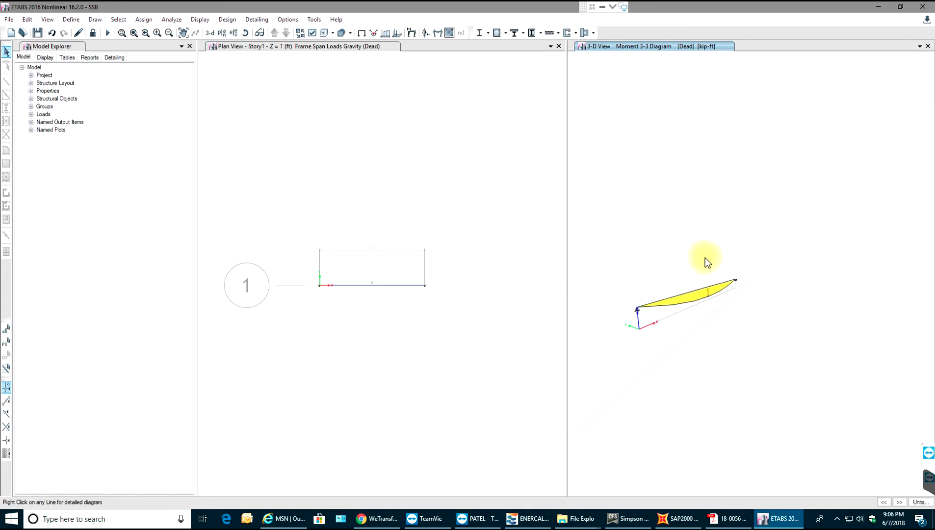
left_click(425, 33)
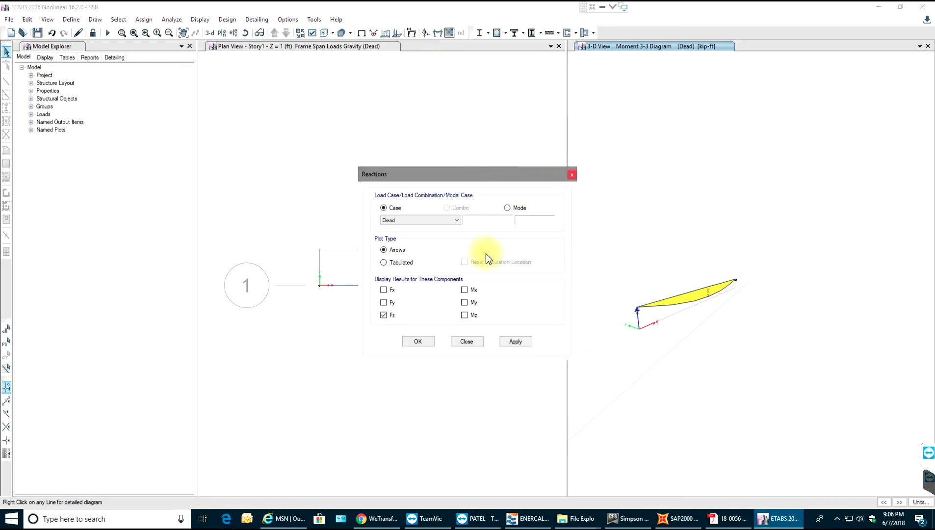
left_click(417, 341)
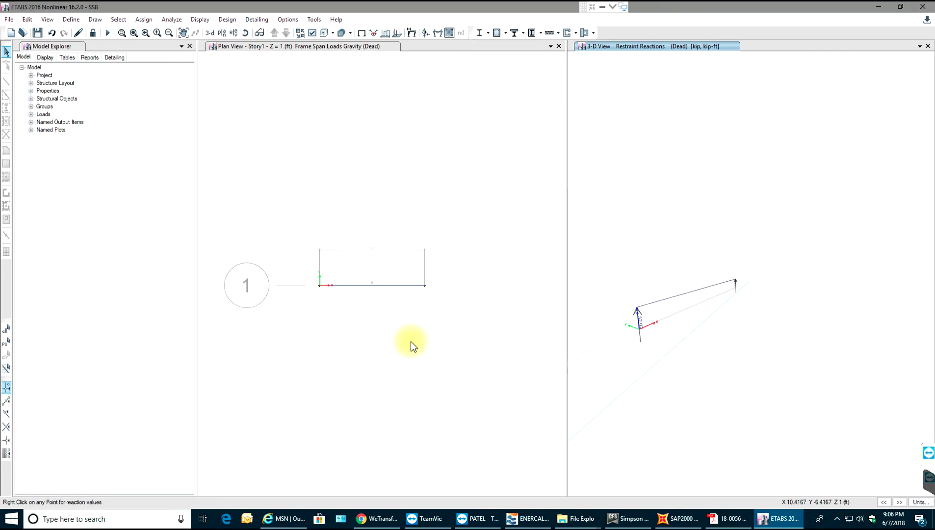
scroll(728, 325, "up", 3)
scroll(754, 199, "up", 3)
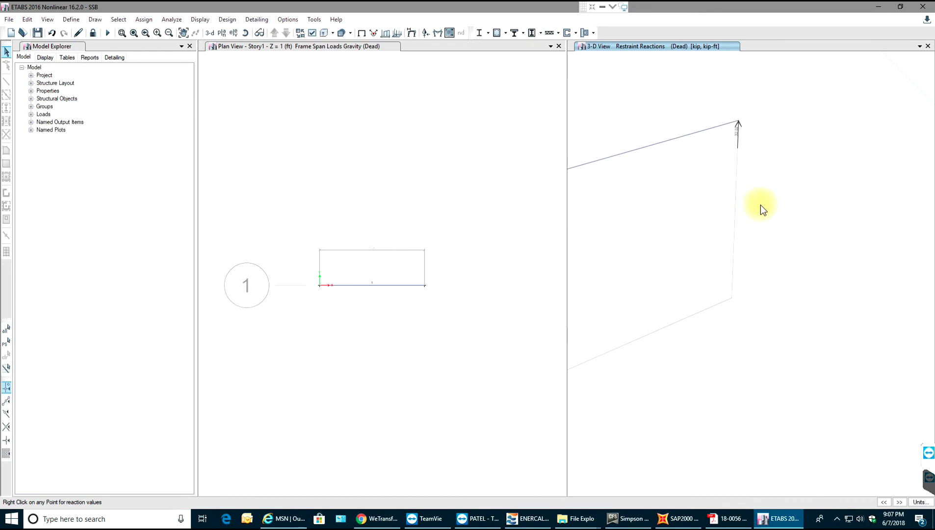
scroll(765, 207, "down", 2)
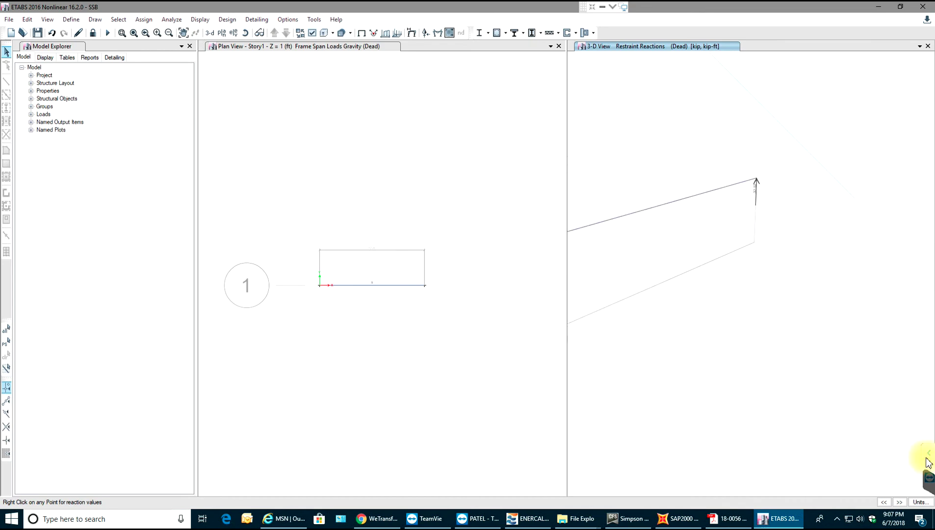
mouse_move(920, 502)
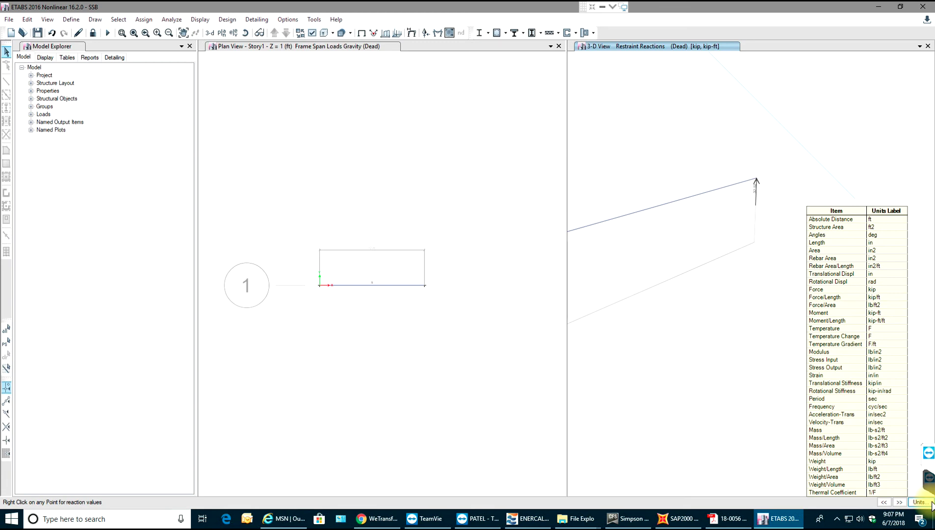
left_click(930, 503)
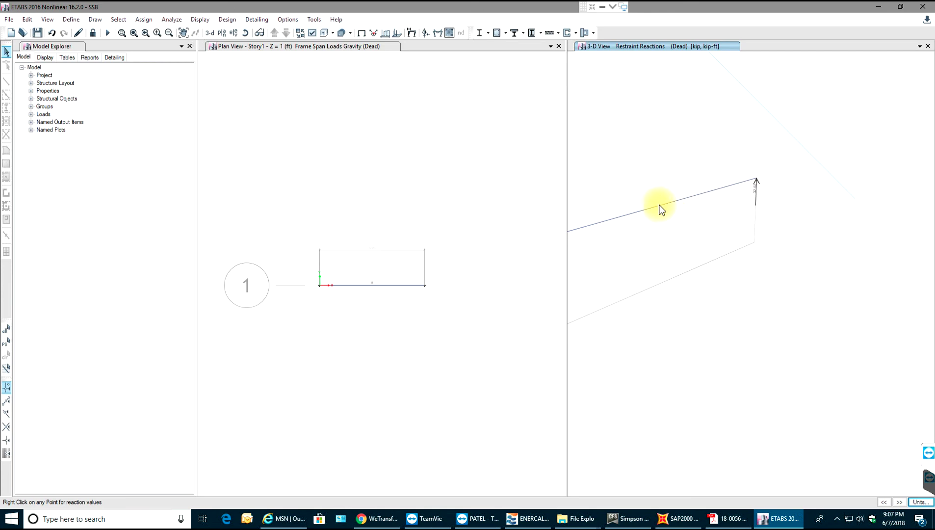
Step: Display the filled Shear 2-2 diagram for the Dead case with values at controlling stations, and inspect it at the beam's end
middle_click_drag(660, 206, 764, 194)
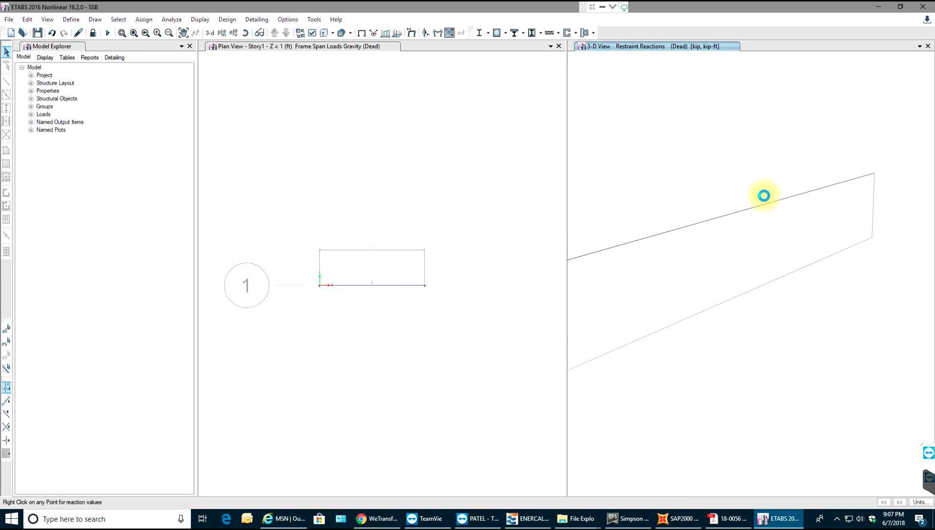
left_click(438, 33)
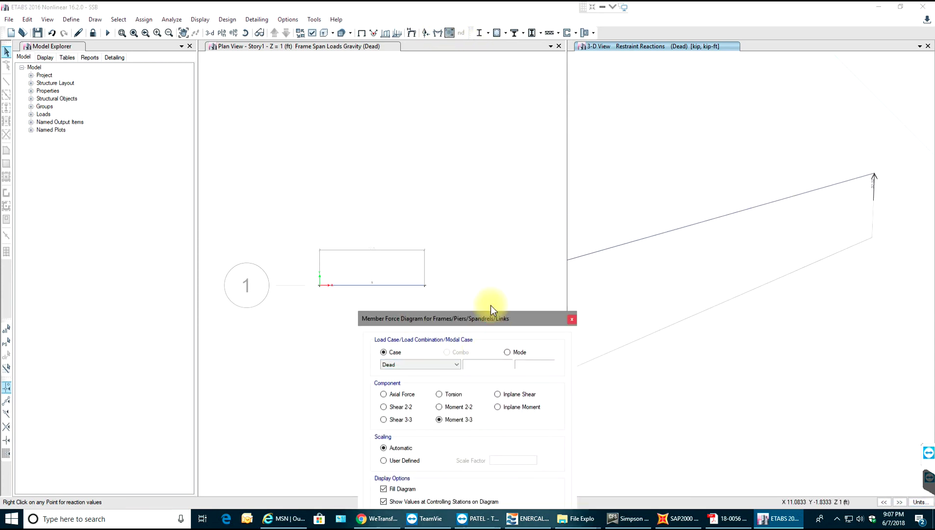
left_click_drag(491, 314, 438, 119)
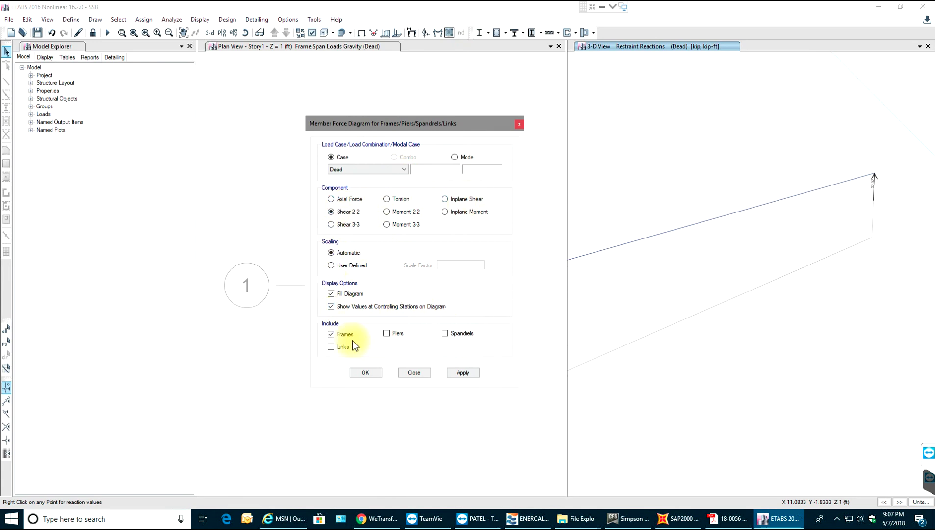
left_click(365, 373)
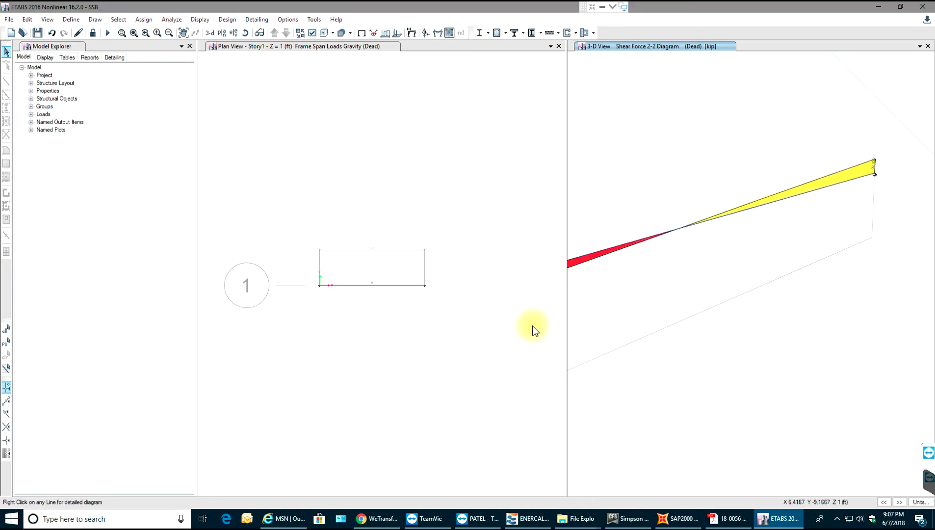
scroll(881, 165, "up", 1)
scroll(912, 212, "up", 1)
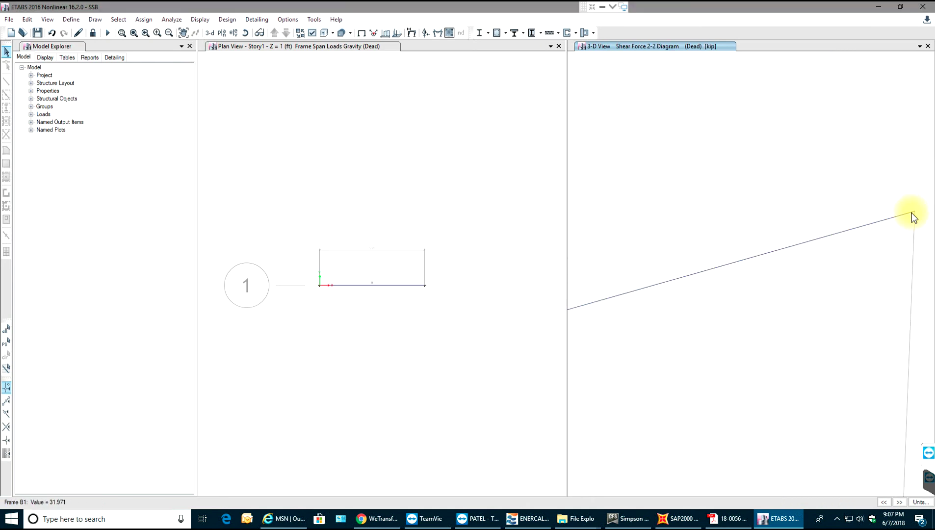
middle_click_drag(914, 212, 748, 252)
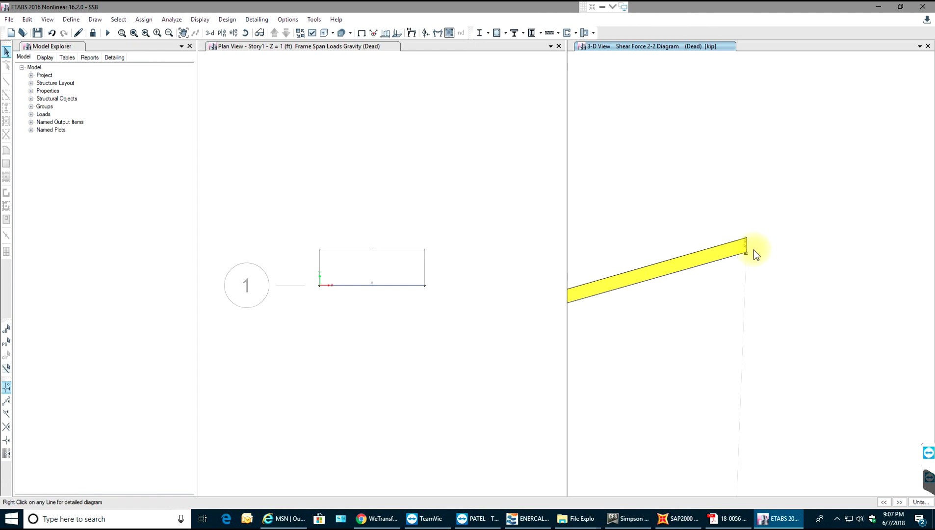
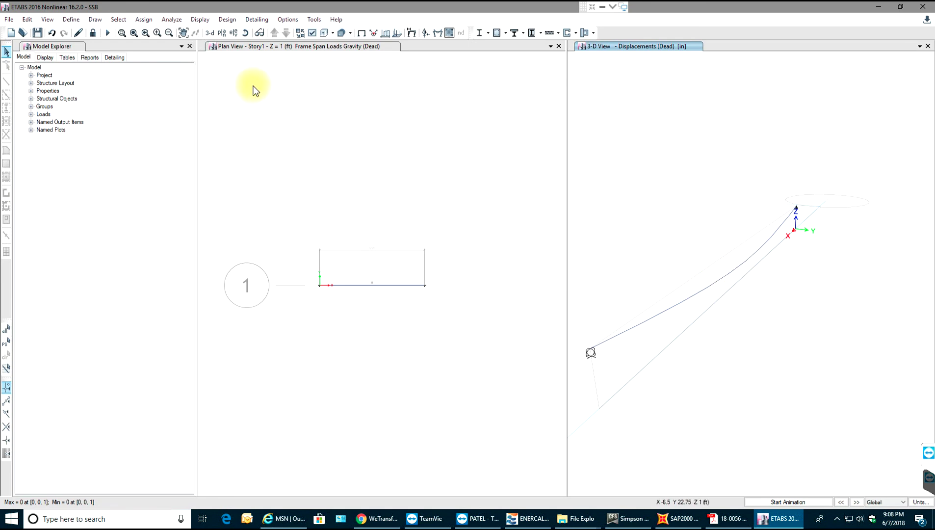
Step: Unlock the model, divide the beam into 2 frame objects, and clear the selection
left_click(93, 32)
left_click(486, 293)
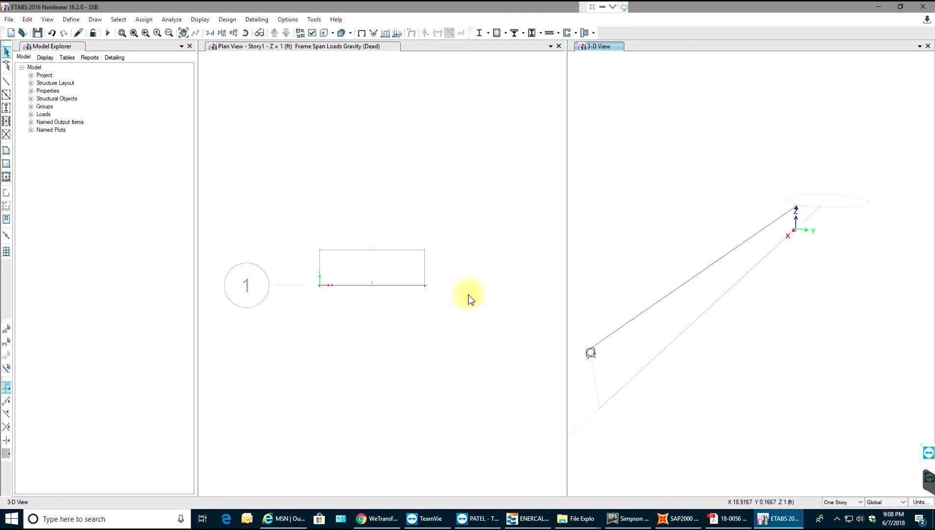
left_click(379, 273)
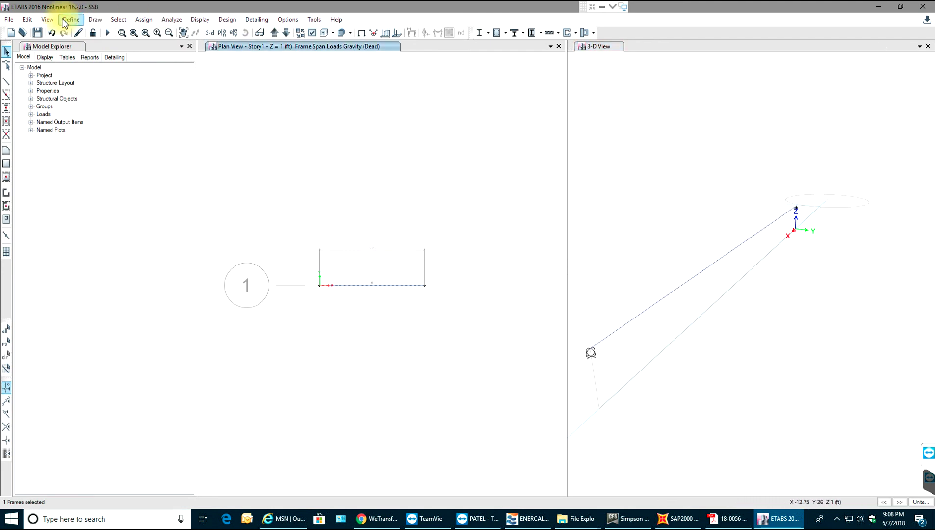
left_click(27, 19)
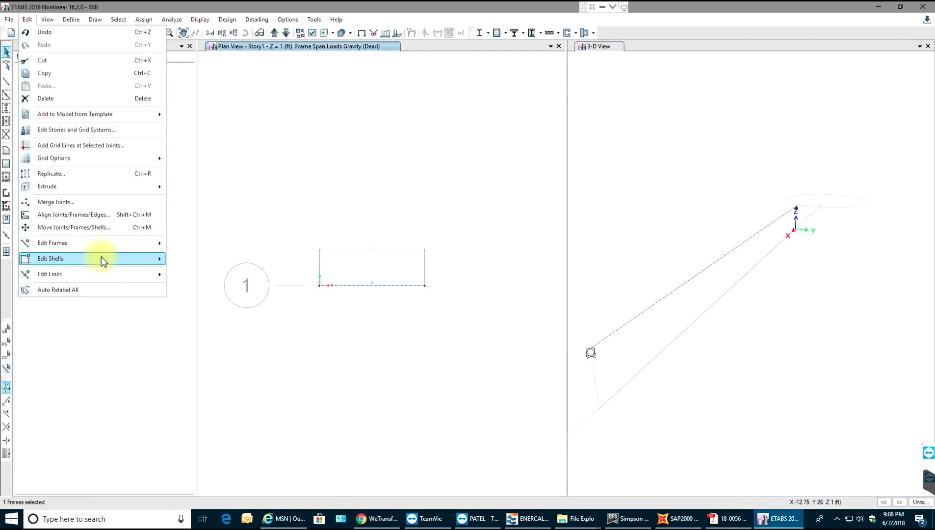
mouse_move(136, 246)
left_click(205, 244)
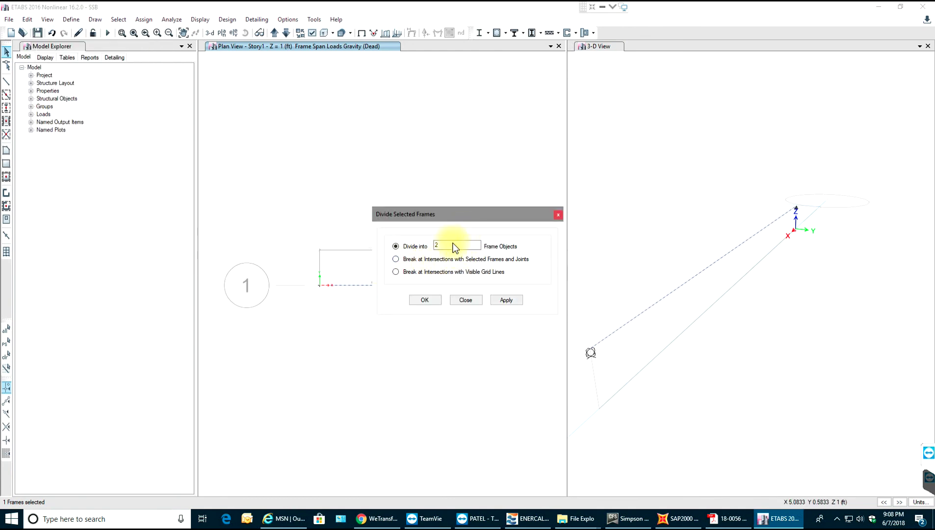
left_click(431, 300)
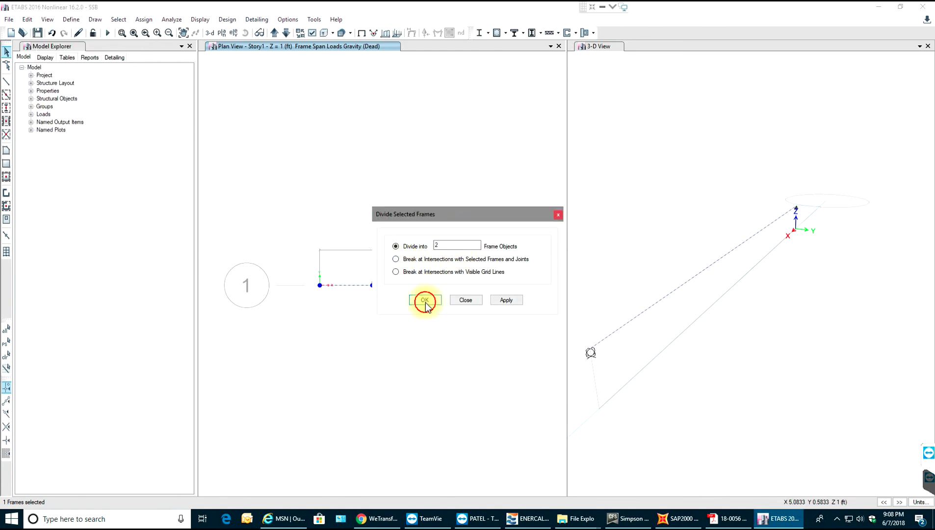
left_click(704, 271)
left_click_drag(761, 227, 735, 279)
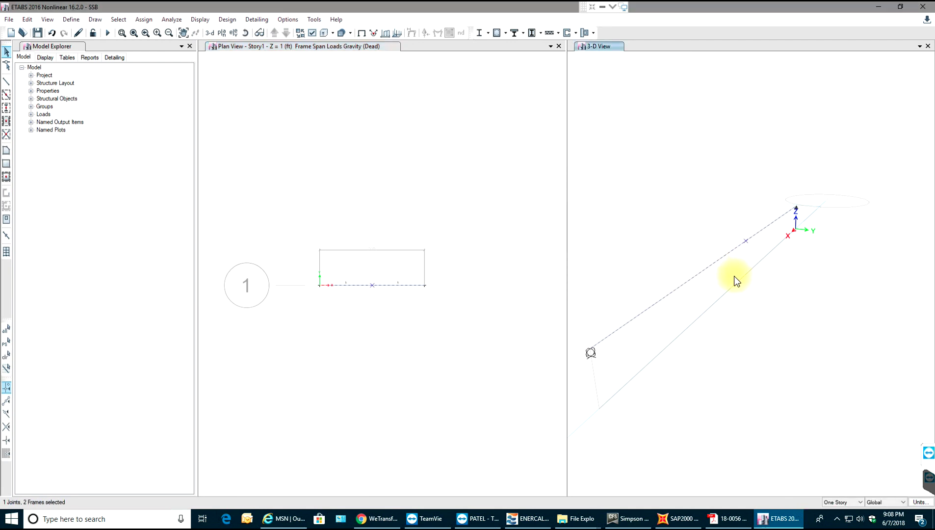
scroll(378, 280, "up", 3)
left_click_drag(393, 272, 360, 301)
left_click(332, 312)
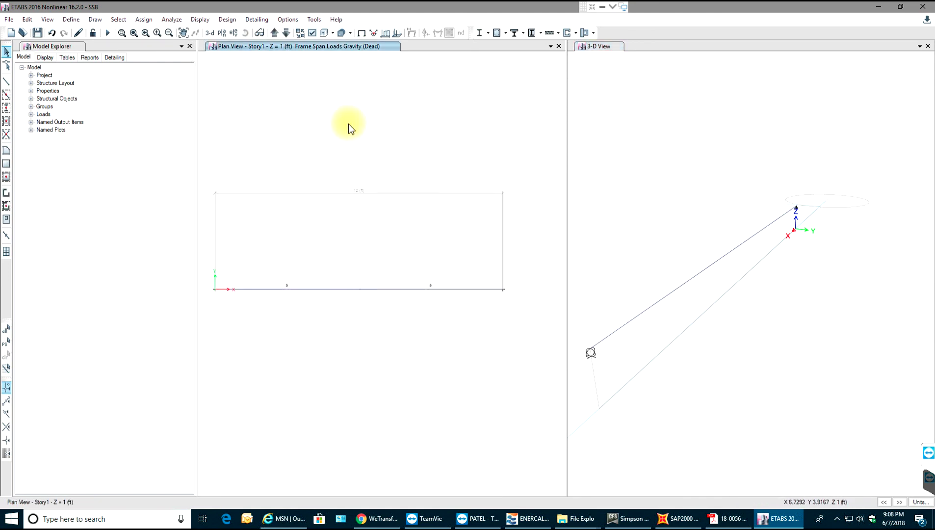
Step: Rerun the analysis, and check the Dead displacement at the beam's midspan joint along with its display units
left_click(106, 34)
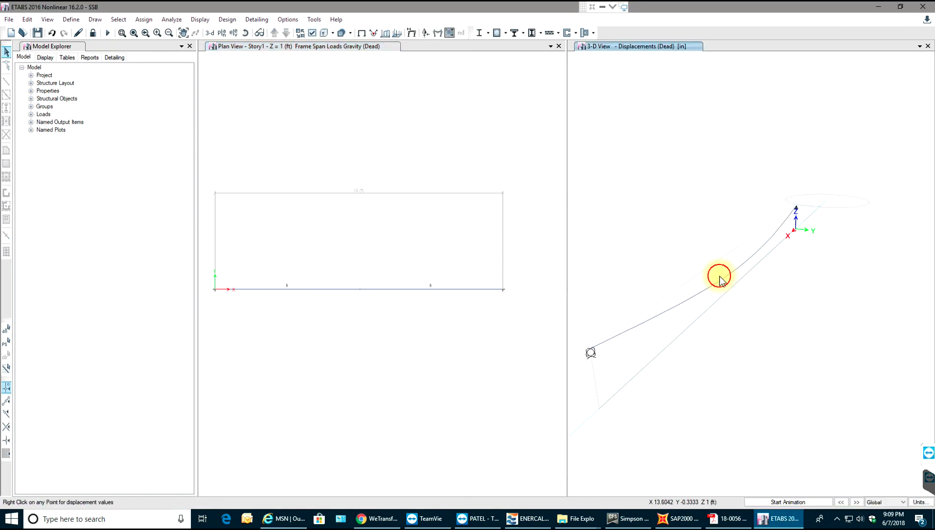
left_click(706, 298)
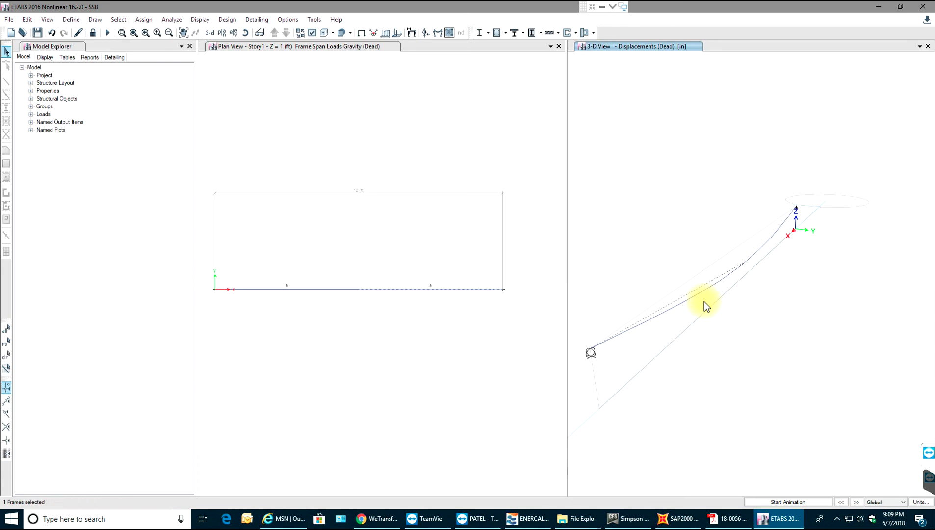
right_click(745, 262)
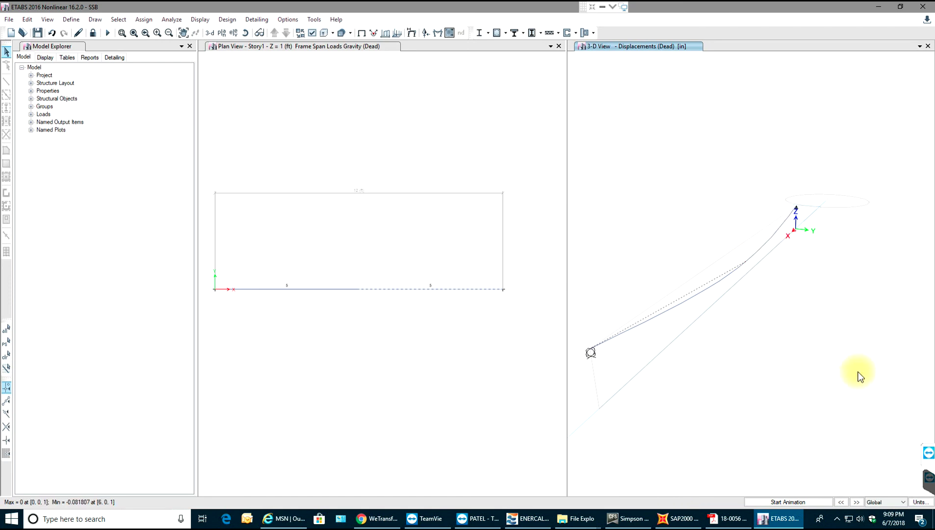
left_click(921, 503)
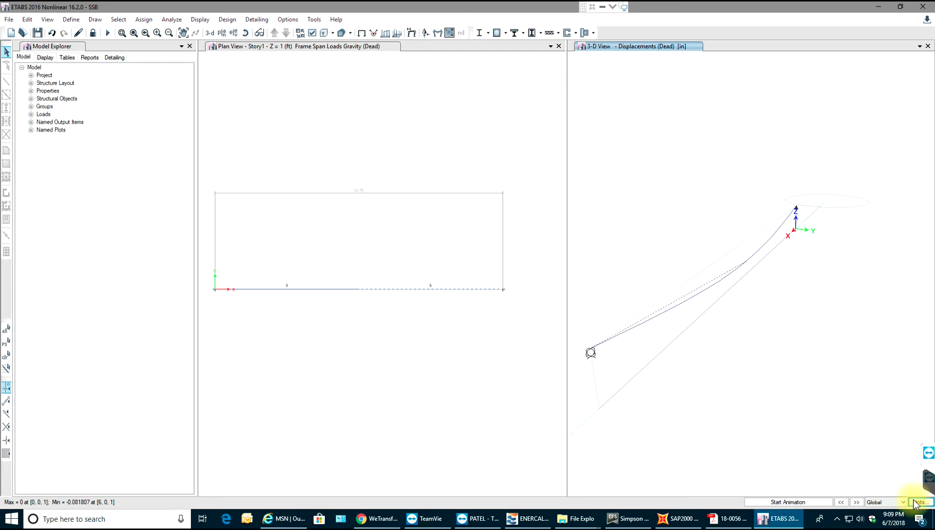
mouse_move(916, 503)
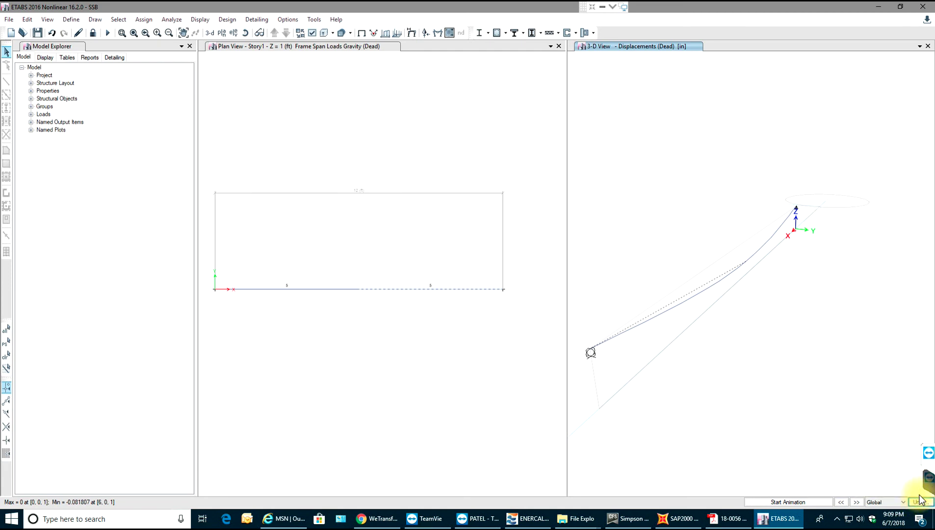